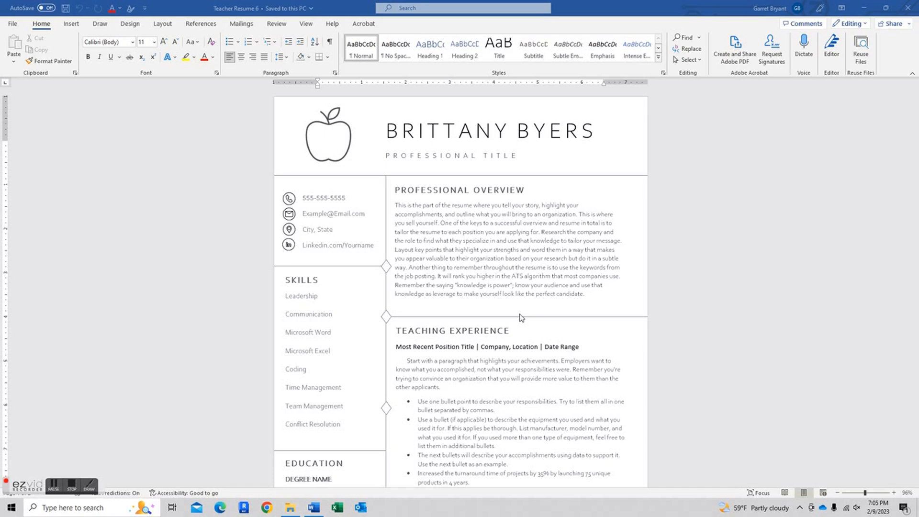
- Inspect the small diamond shape on the divider line beside the Skills heading
click(385, 267)
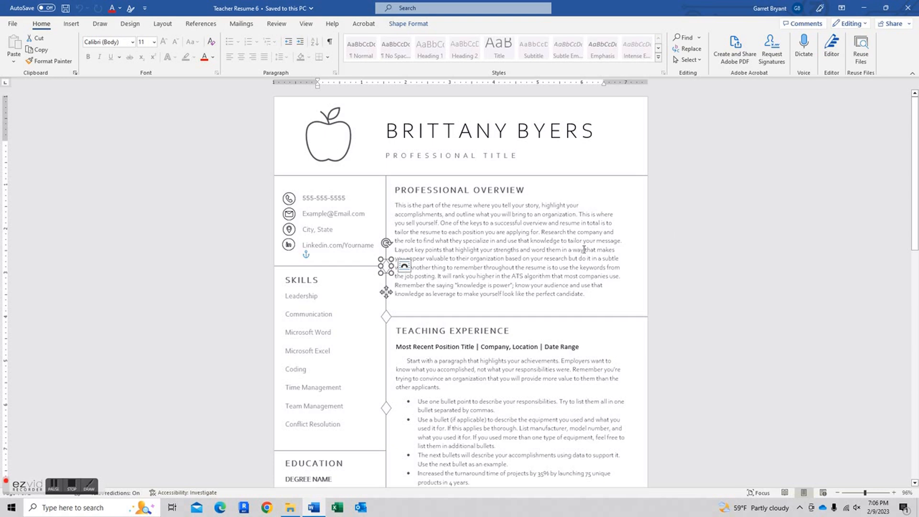
key(Escape)
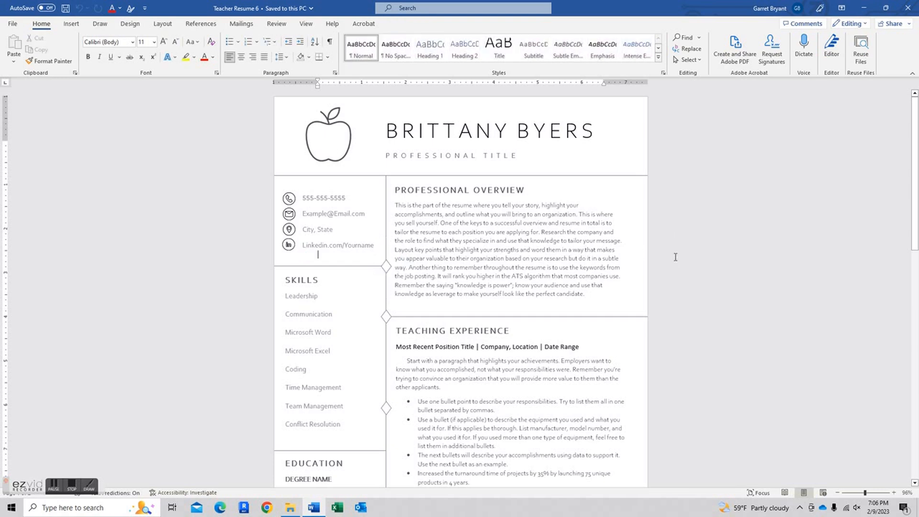
click(386, 266)
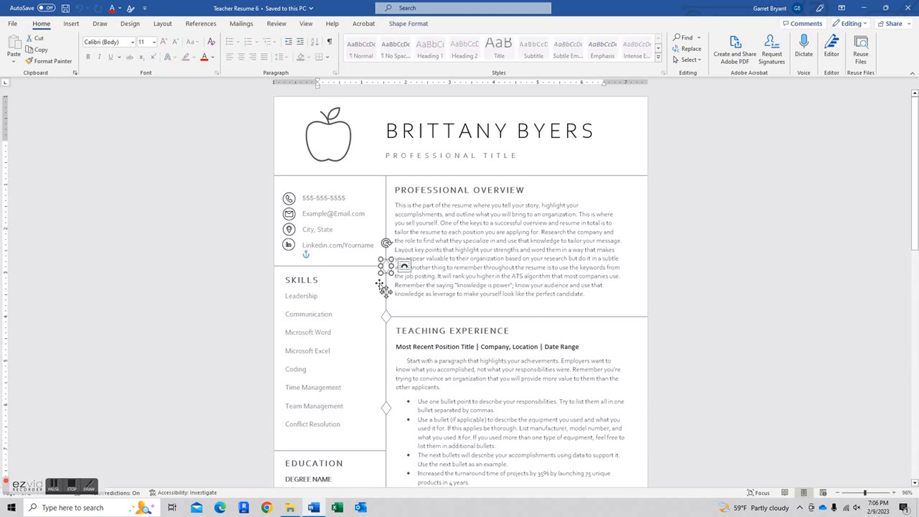
click(708, 282)
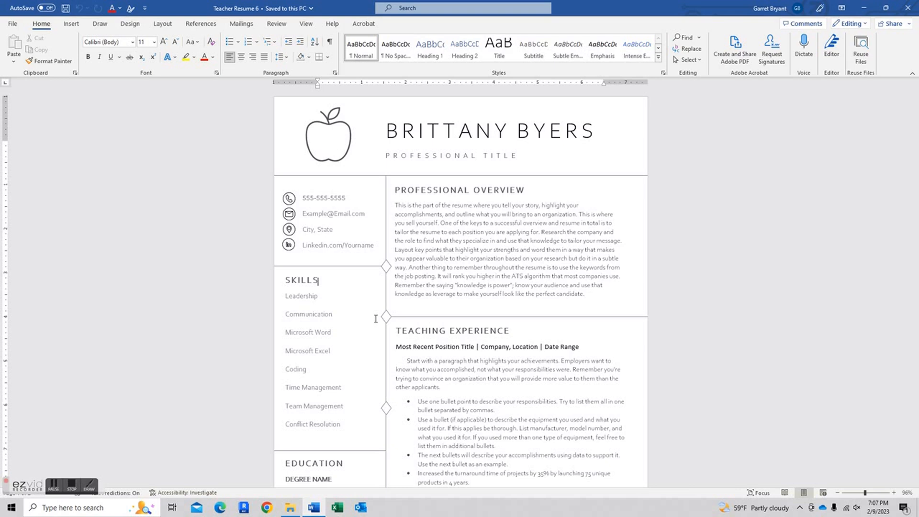
- Check the separate text boxes across both resume pages, from Professional Overview through Education, References and Extras to the final position entry
click(445, 194)
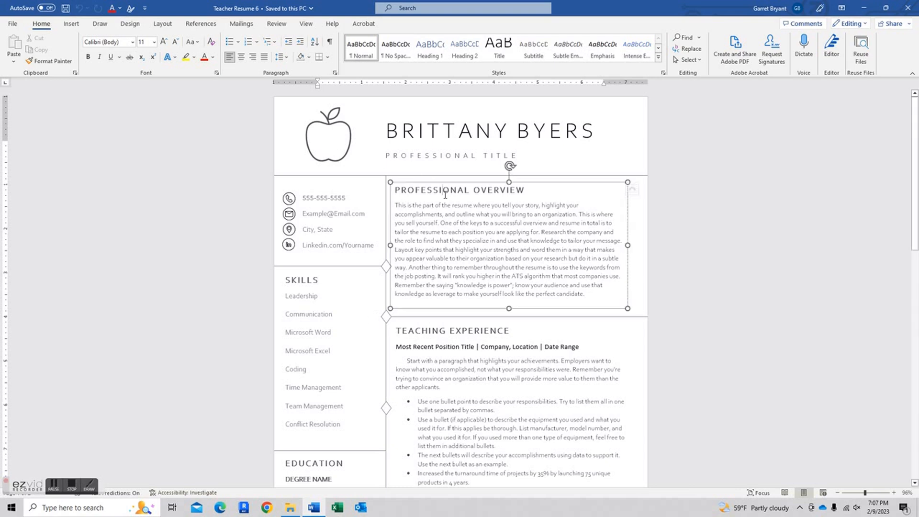
click(307, 307)
click(435, 349)
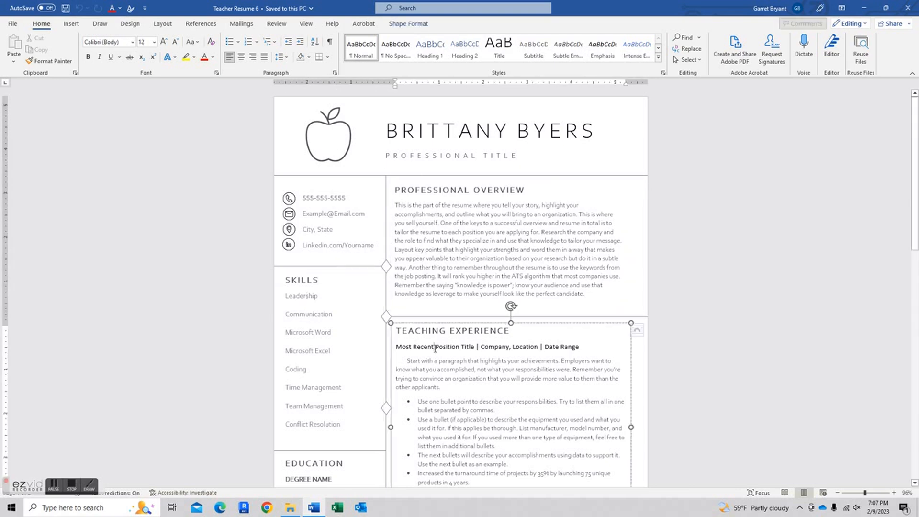
scroll(434, 349, down, 3)
scroll(343, 366, down, 5)
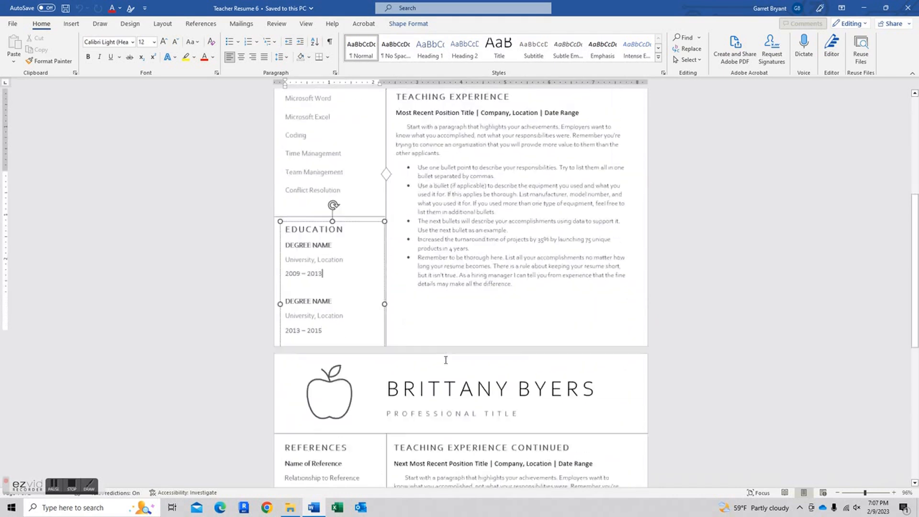
click(338, 354)
scroll(338, 353, down, 5)
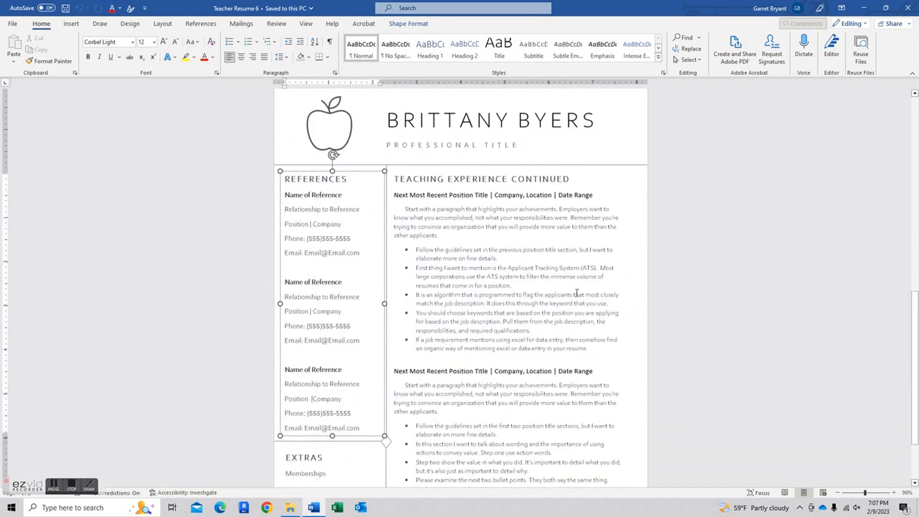
click(280, 418)
click(309, 408)
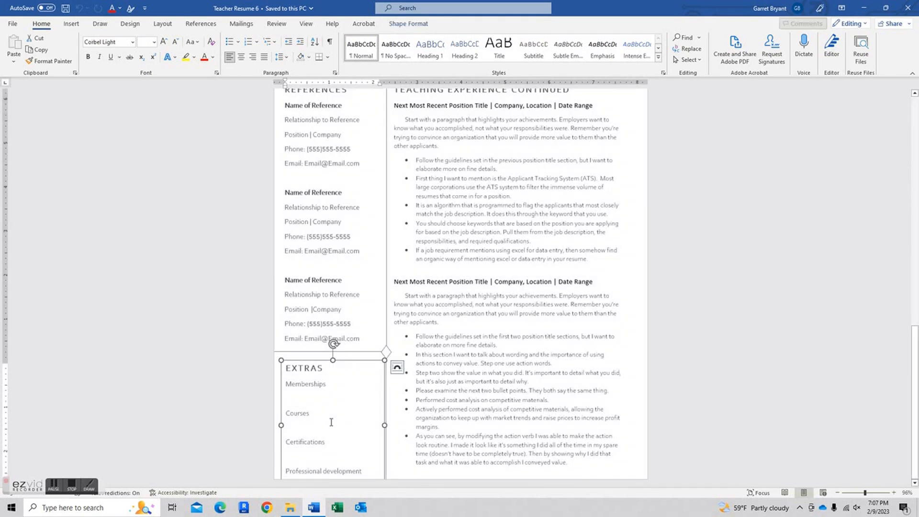
click(498, 340)
drag(498, 340, 454, 337)
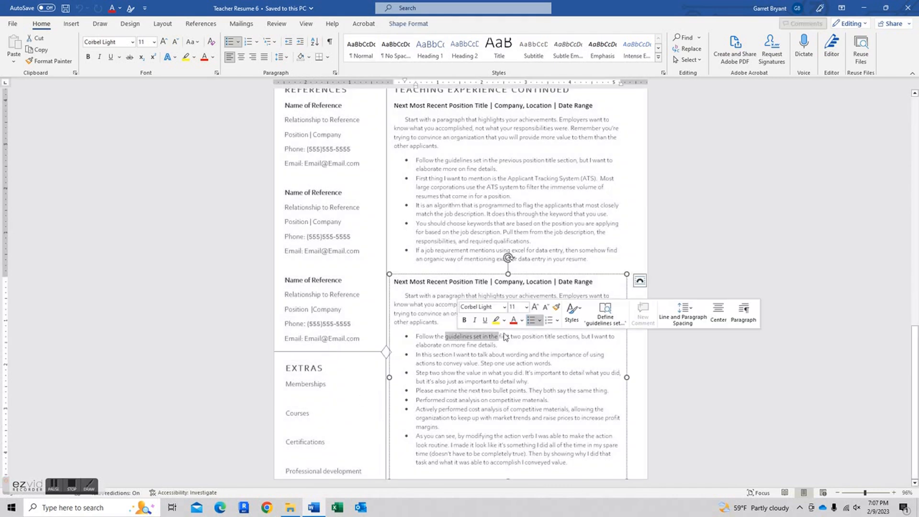
click(539, 341)
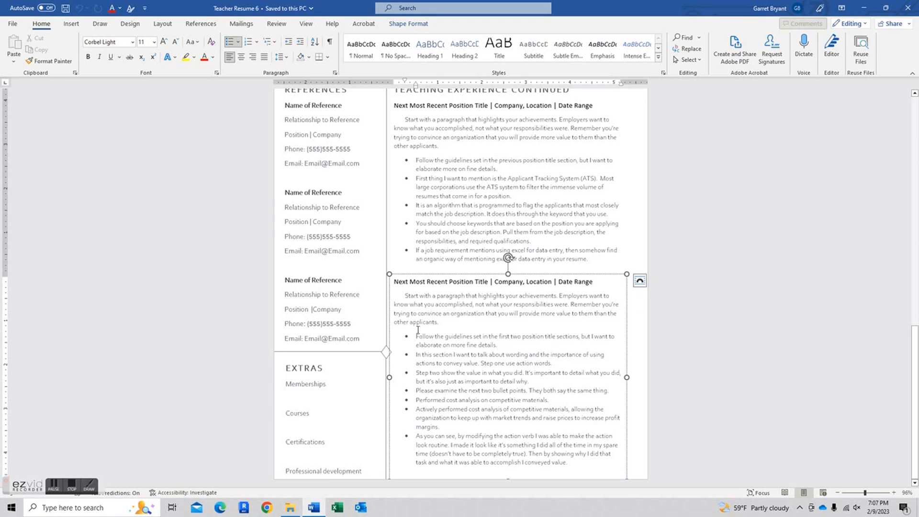
- Try moving the Professional Overview text box down over the Skills section, and undo the move
scroll(430, 331, up, 1)
scroll(429, 331, up, 10)
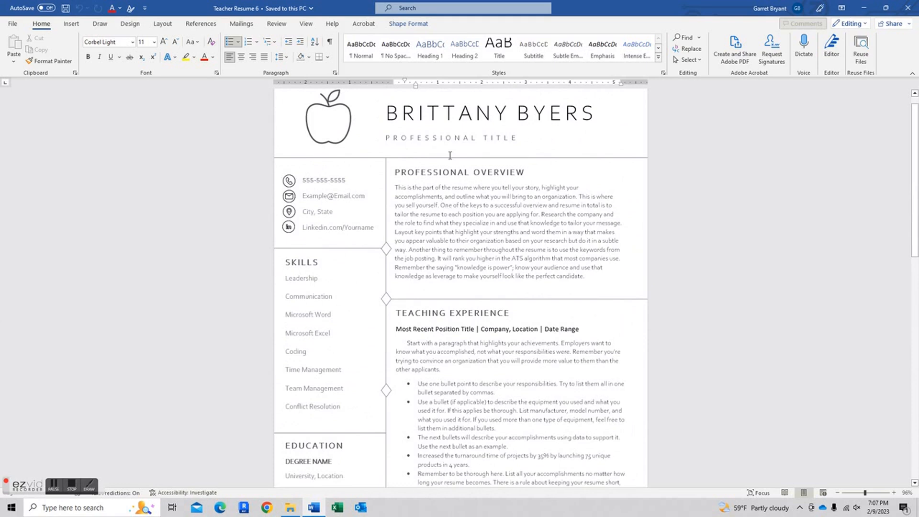
click(450, 210)
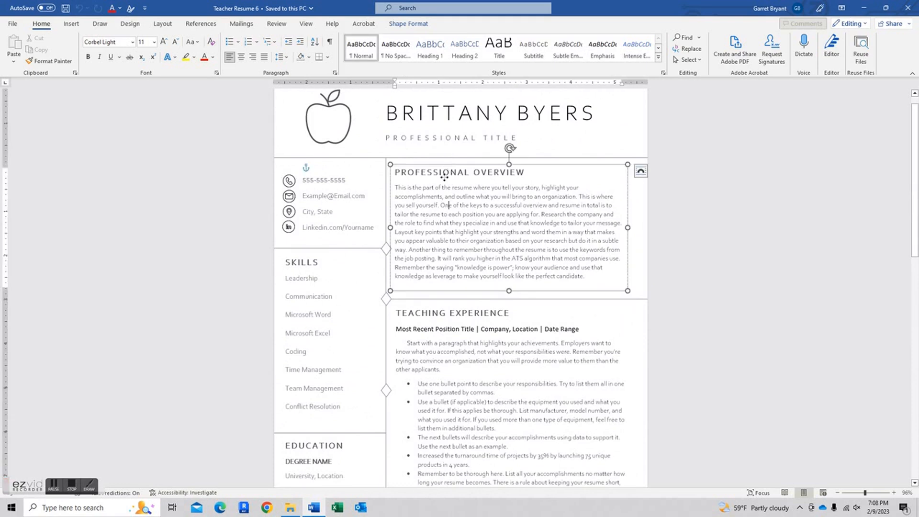
drag(448, 166, 368, 244)
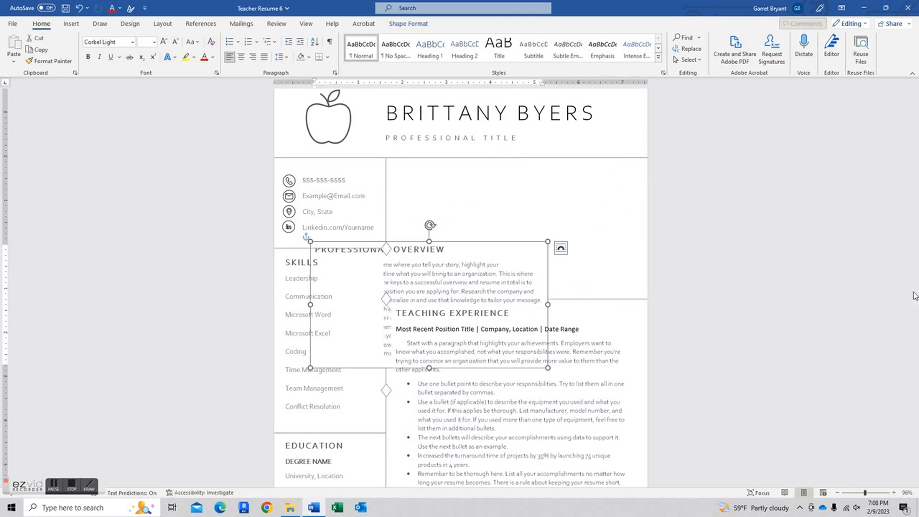
click(79, 8)
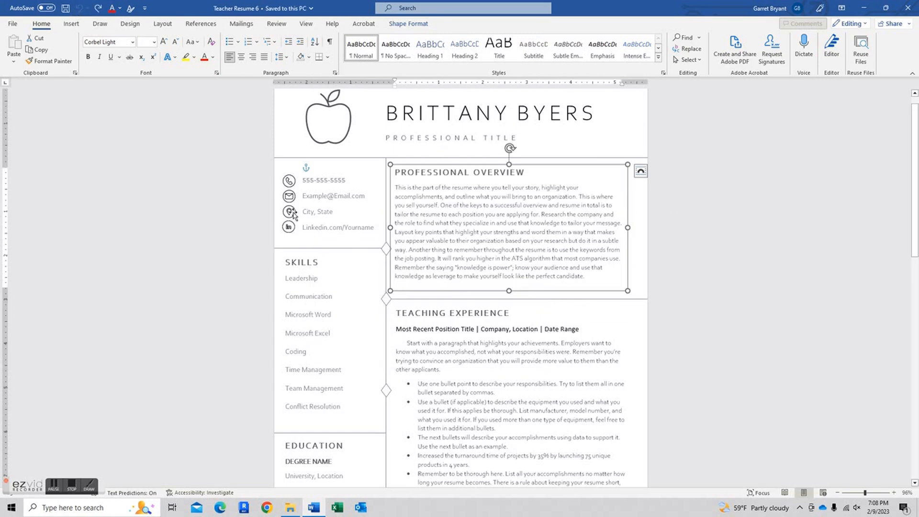
- Try shifting the grouped contact information block sideways, and undo the move
click(326, 200)
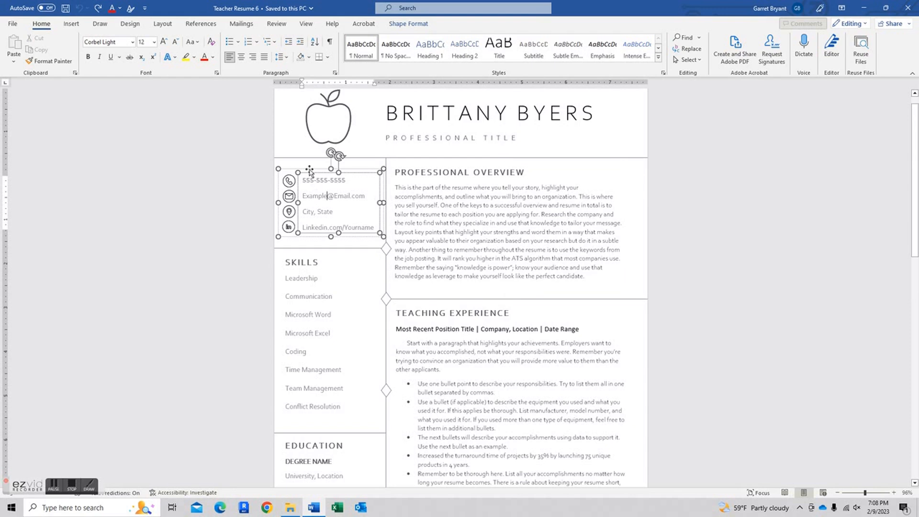
drag(310, 170, 330, 171)
key(ctrl+z)
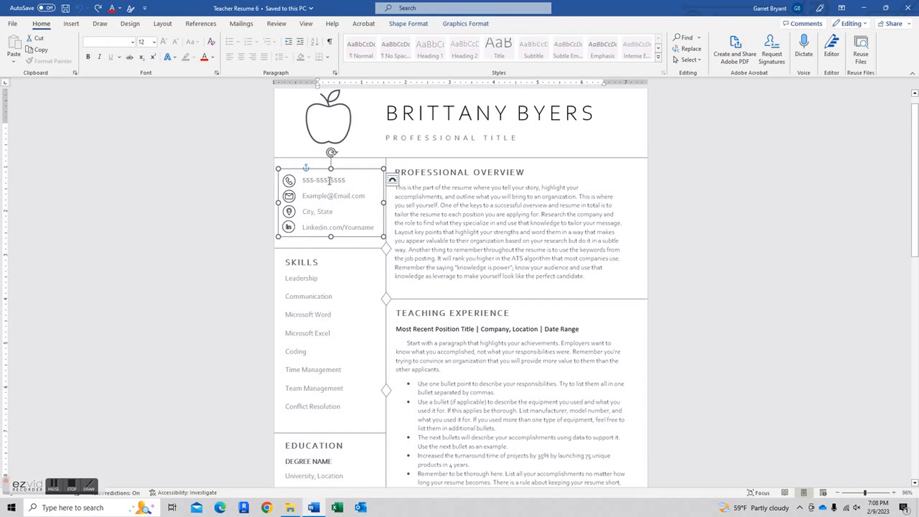
- Select the phone icon within the contact information group and try moving it toward its text
click(329, 181)
mouse_move(324, 171)
mouse_down()
mouse_move(361, 179)
mouse_move(319, 181)
mouse_up()
click(290, 181)
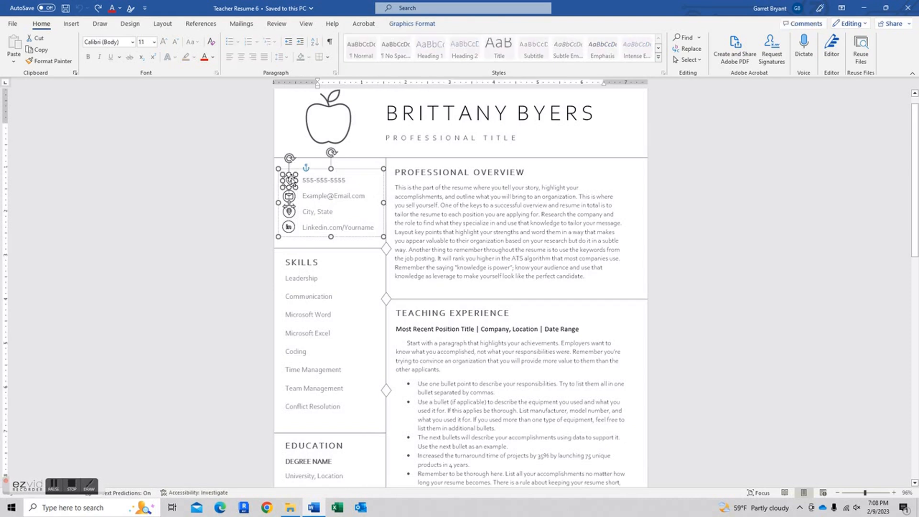
mouse_move(290, 181)
mouse_down()
mouse_move(320, 178)
mouse_move(326, 165)
mouse_move(317, 182)
mouse_move(303, 182)
mouse_up()
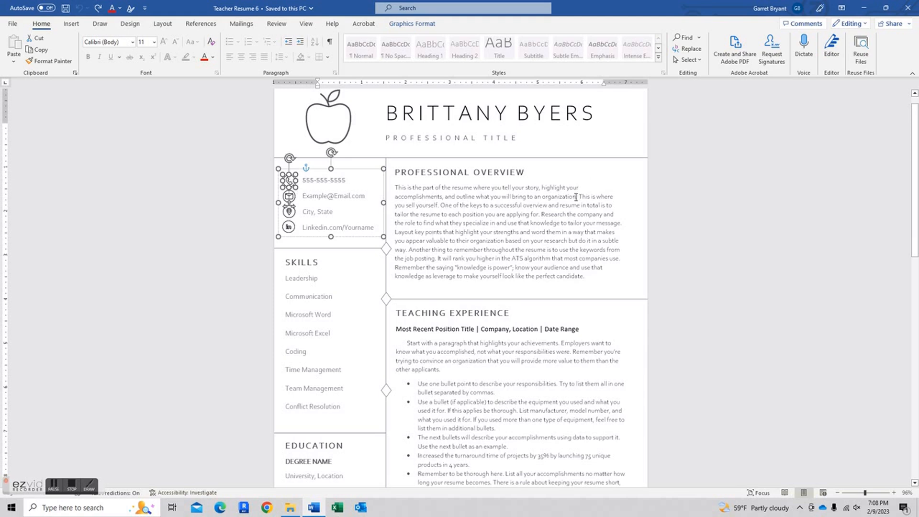
- Browse the available fonts and font sizes for the Professional Overview paragraph, leaving its formatting as it is
scroll(587, 309, up, 1)
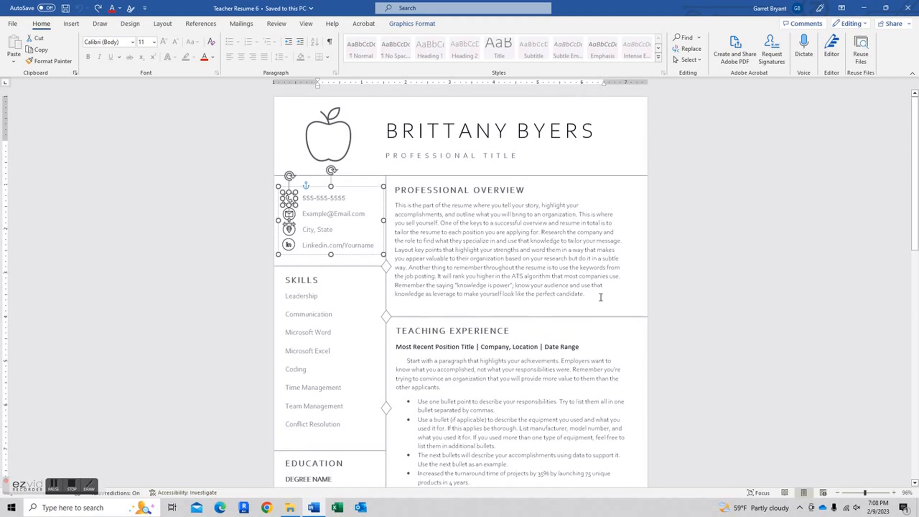
drag(590, 293, 345, 155)
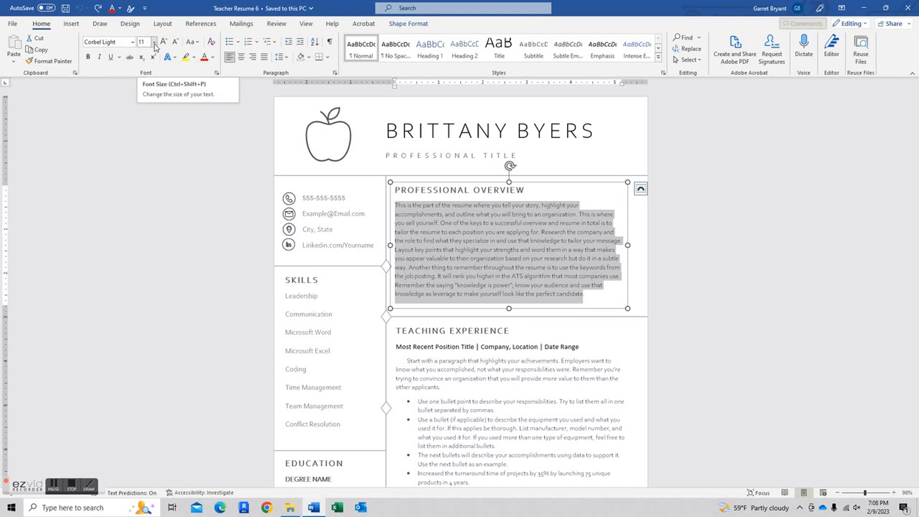
click(132, 42)
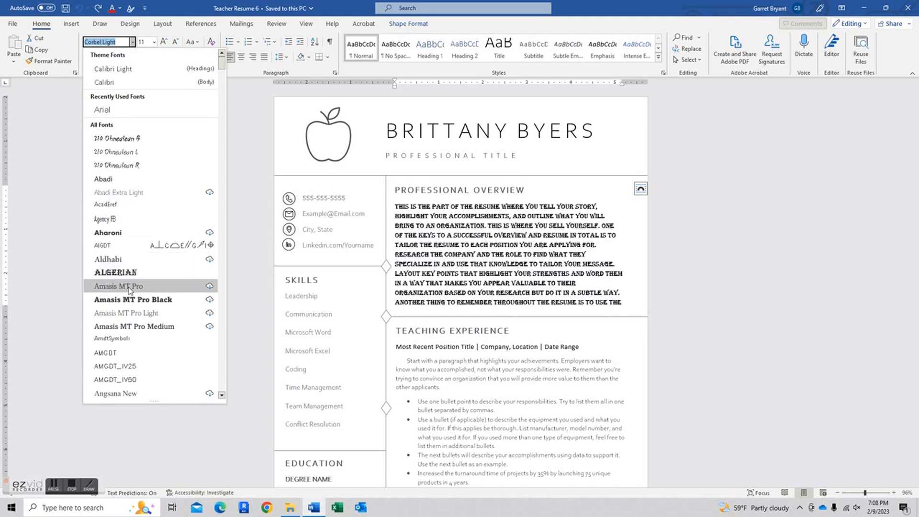
click(143, 42)
click(154, 42)
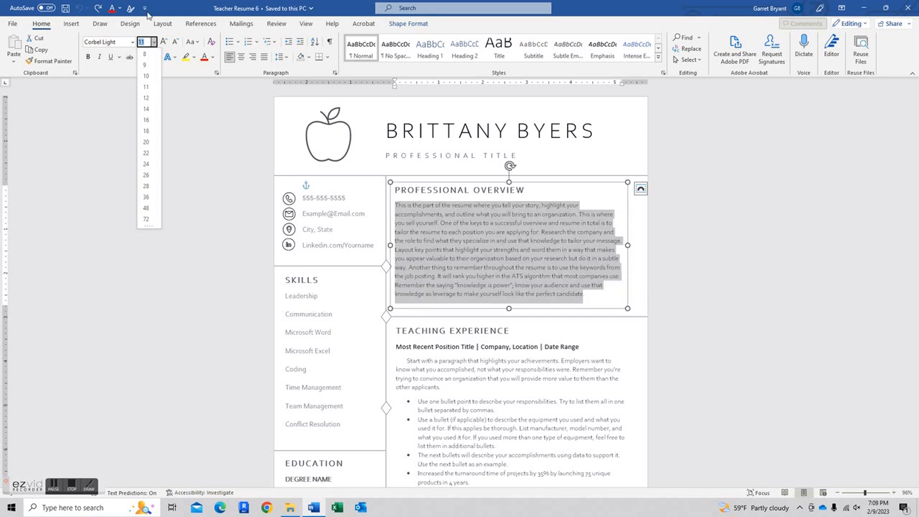
click(153, 44)
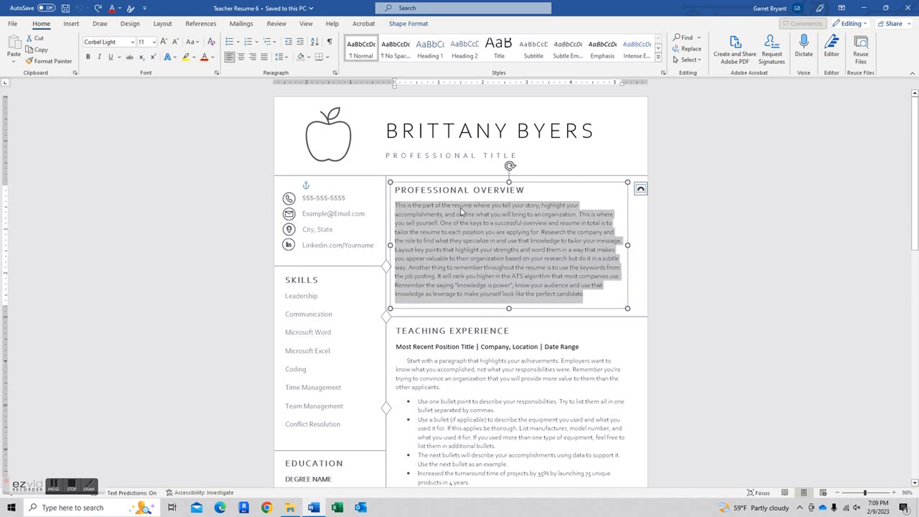
click(653, 245)
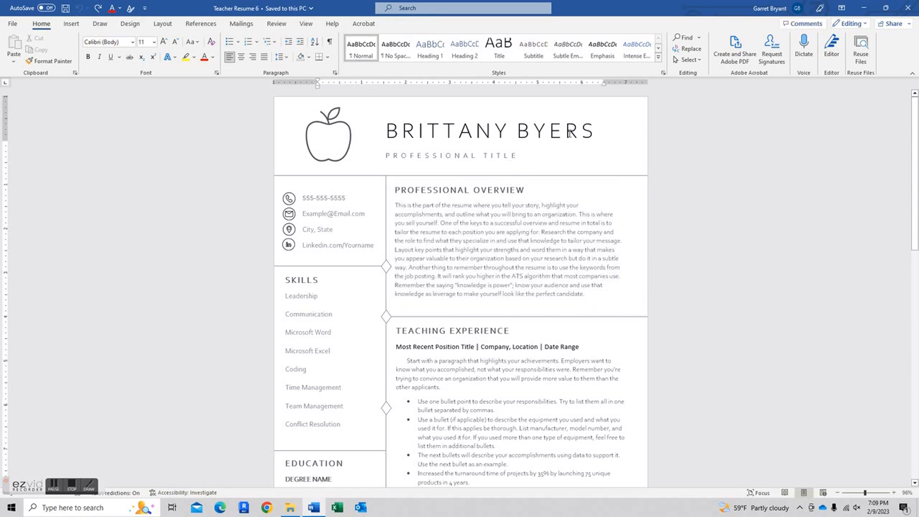
- Review the font color choices for the name heading, including the custom color settings, and close them without applying a color
drag(595, 133, 352, 142)
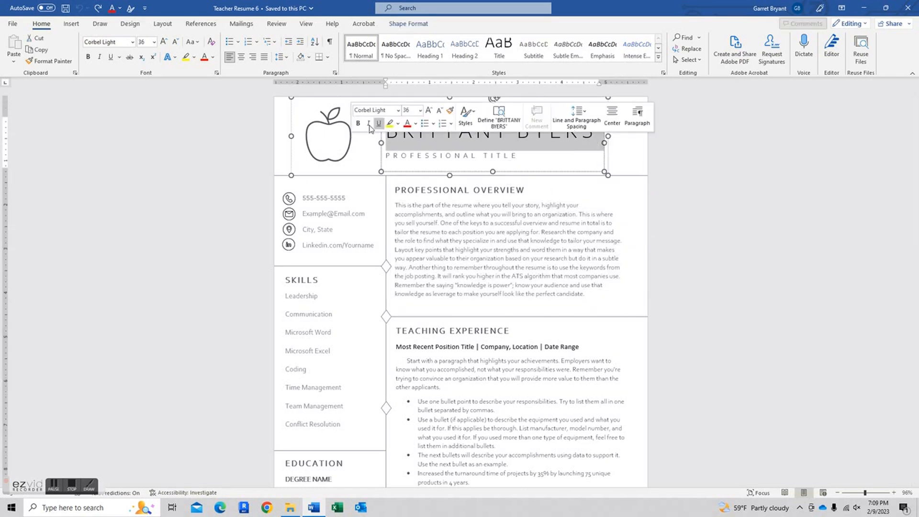
click(214, 58)
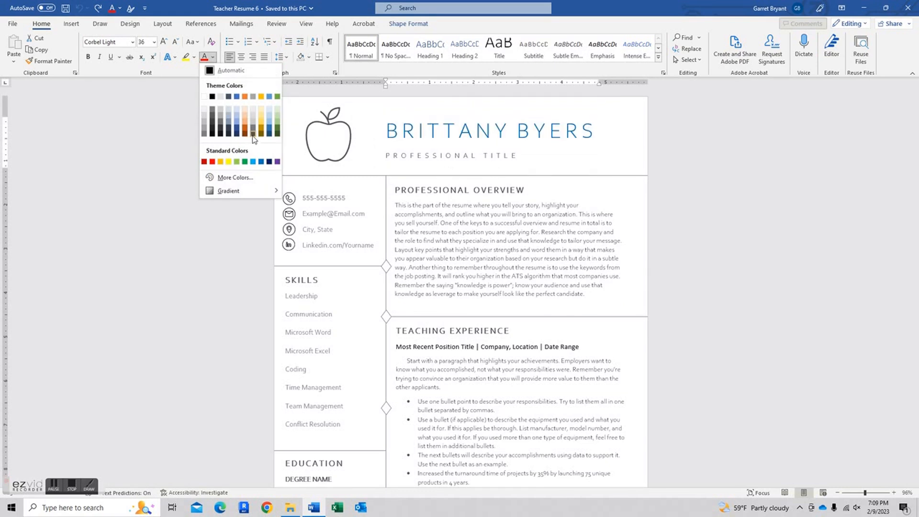
click(233, 179)
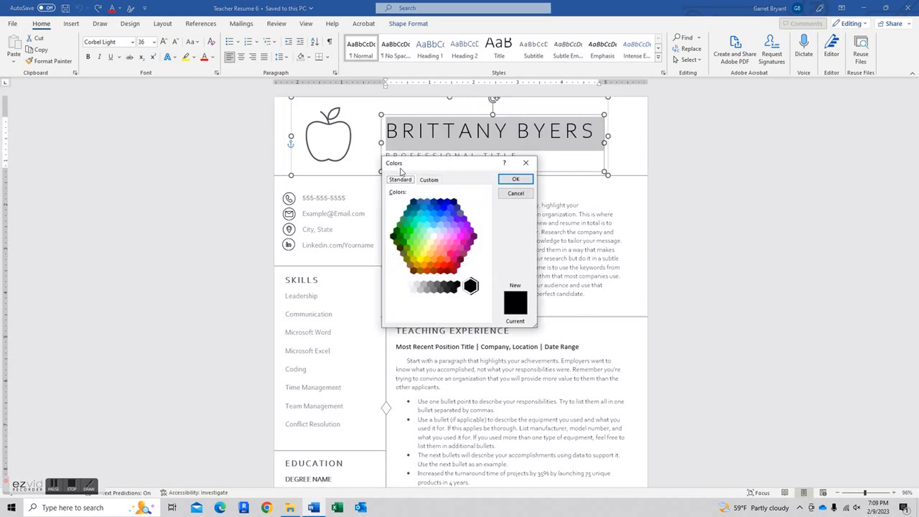
click(429, 180)
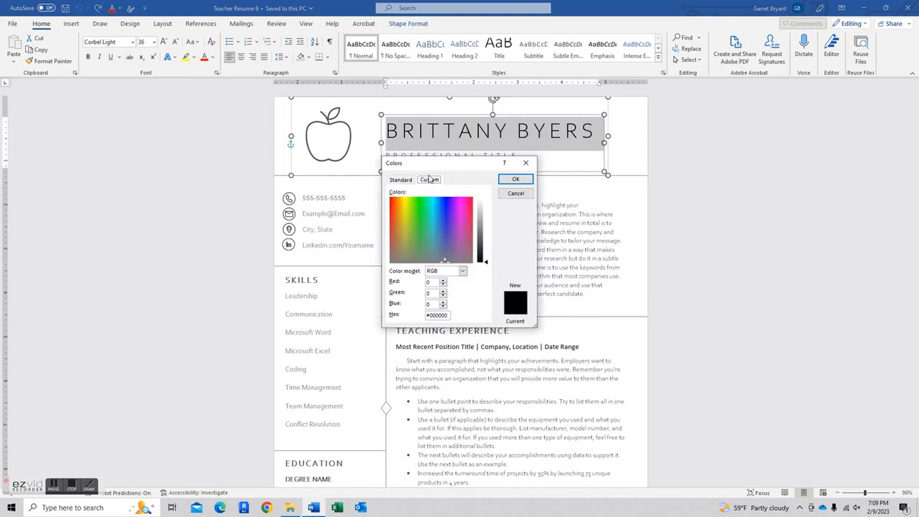
click(525, 163)
click(510, 190)
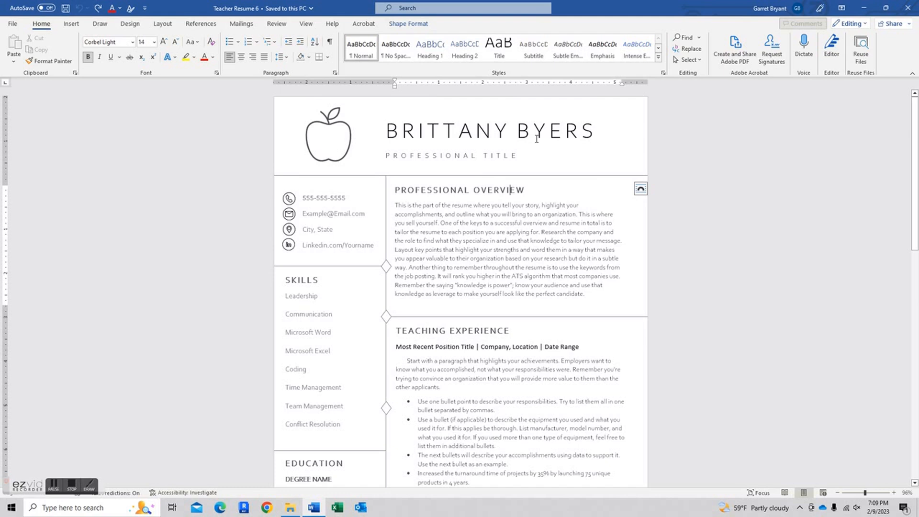
- Highlight the Professional Overview paragraph, its section heading and the name heading in turn
drag(587, 295, 392, 206)
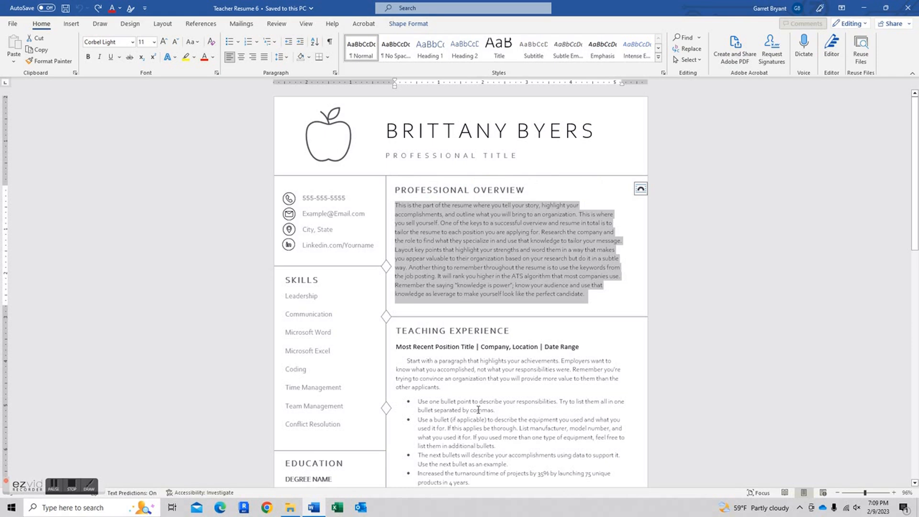
drag(533, 190, 396, 190)
drag(601, 134, 418, 136)
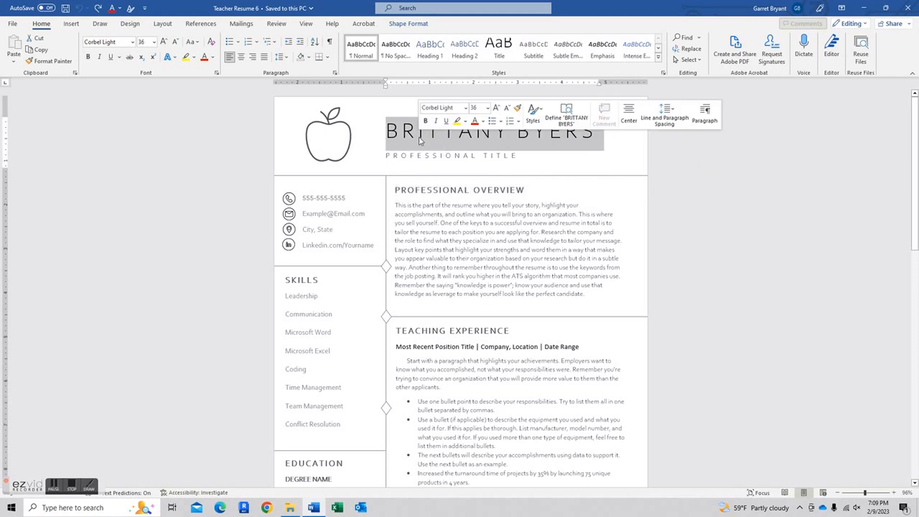
- Try setting the name heading's character spacing to Normal, and undo the change
click(587, 134)
triple_click(588, 134)
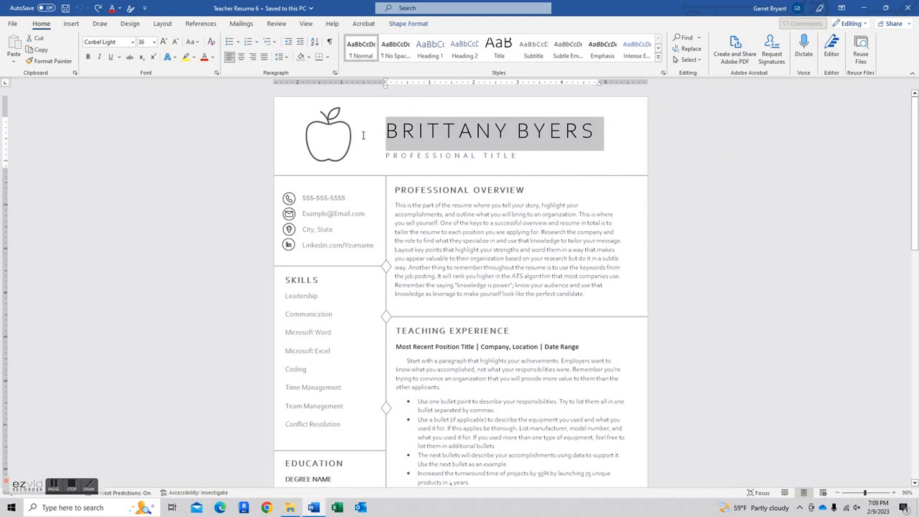
click(216, 74)
click(105, 104)
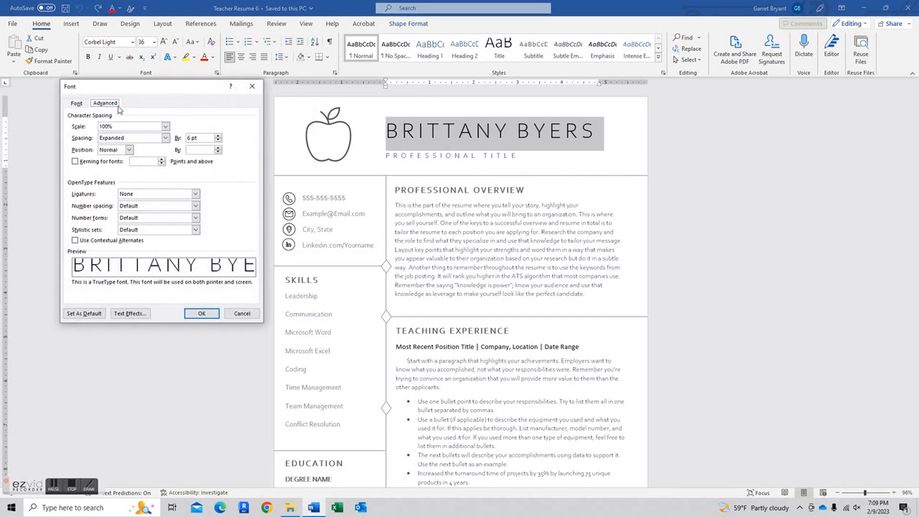
click(166, 138)
click(147, 147)
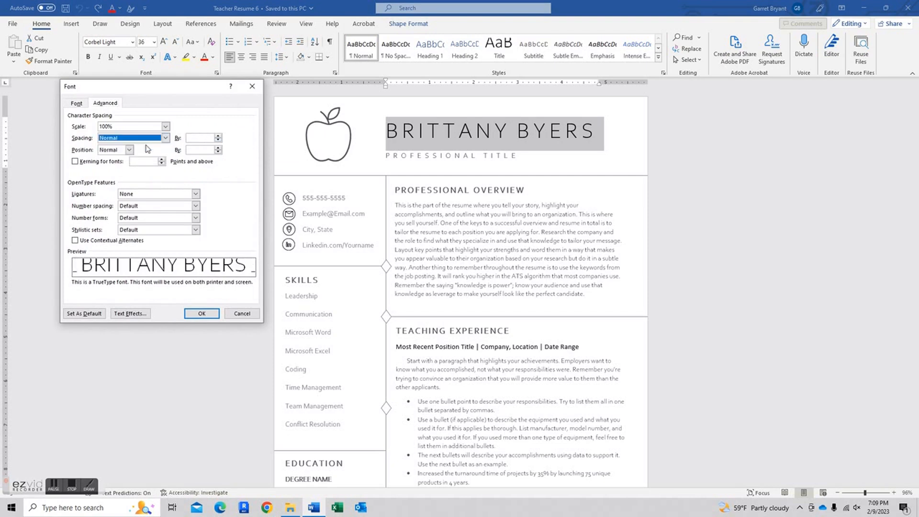
click(201, 314)
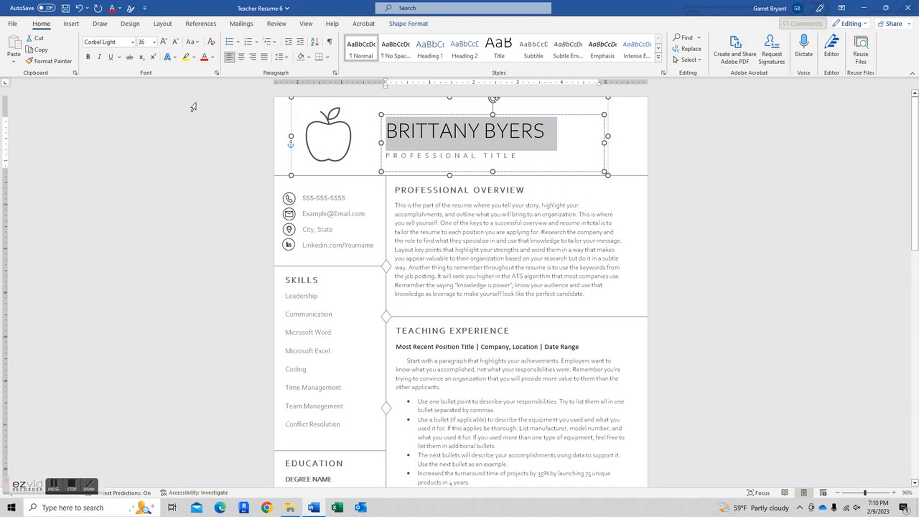
click(78, 8)
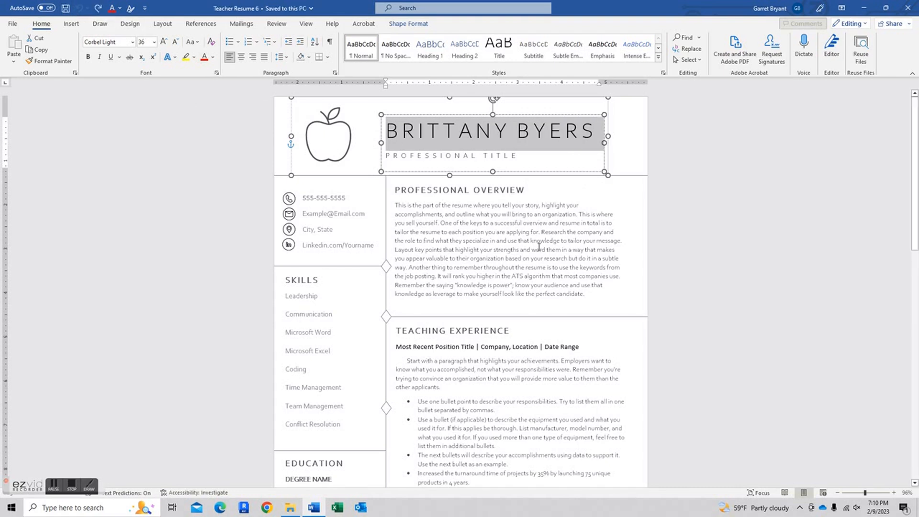
- Review the graphic fill and outline color choices for the phone and LinkedIn icons in the contact group, without applying a color
click(290, 197)
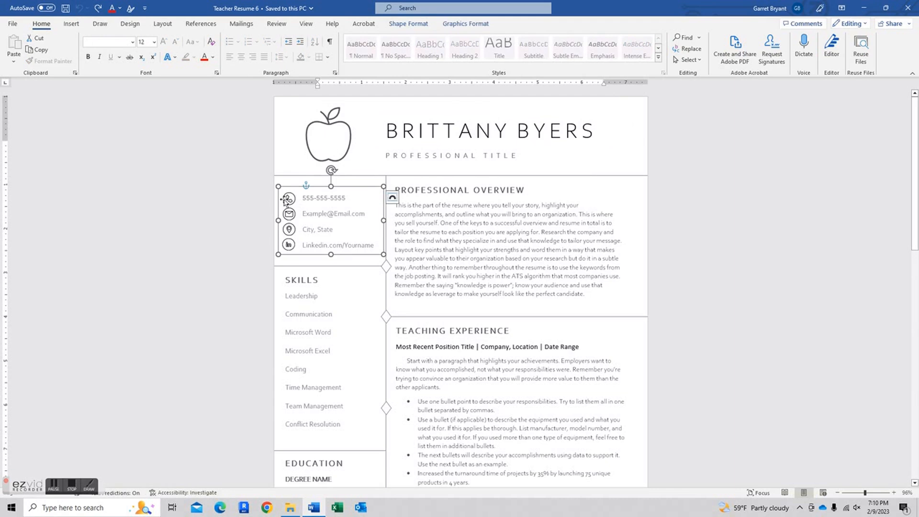
click(287, 197)
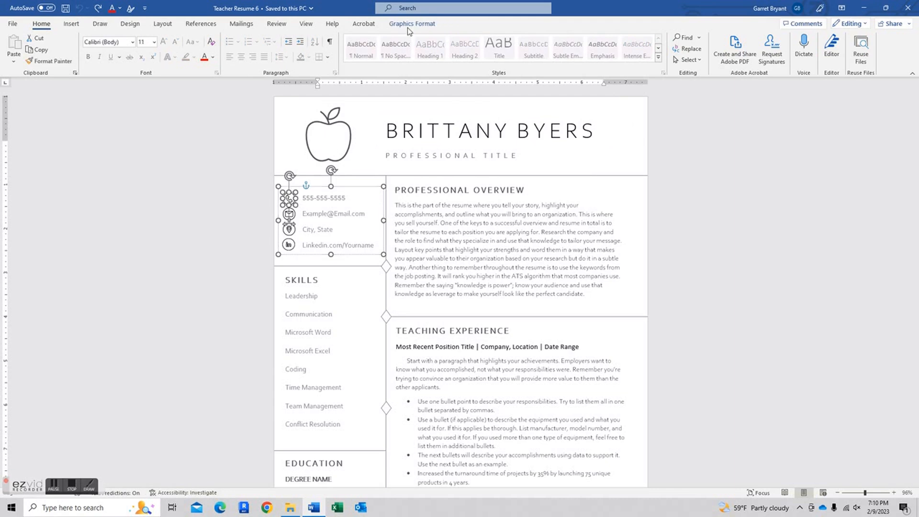
click(409, 27)
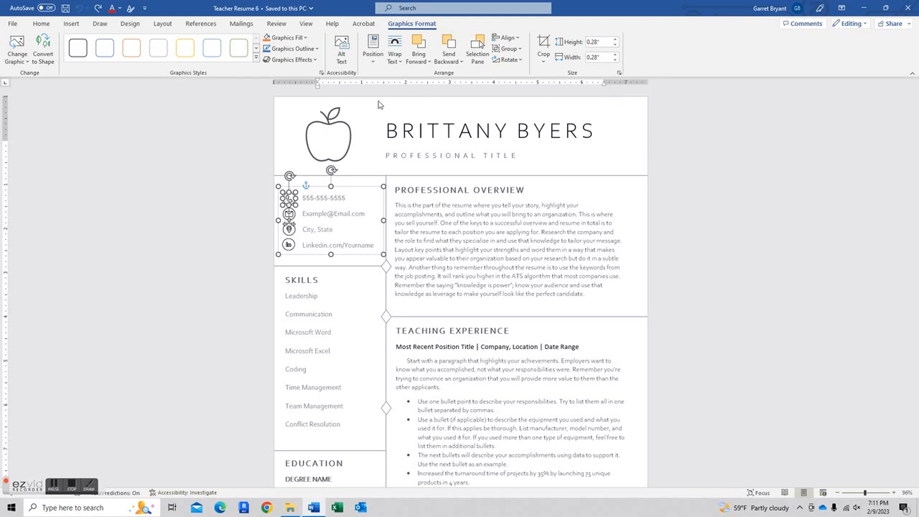
click(303, 39)
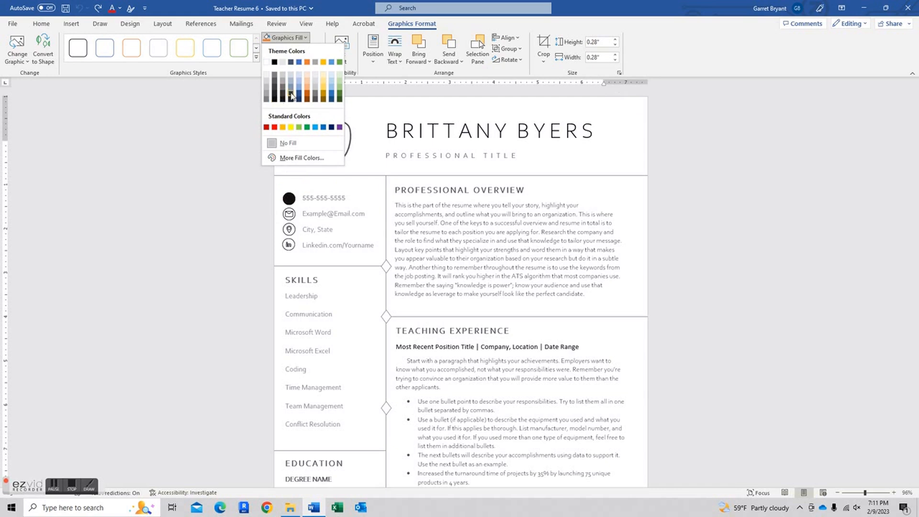
click(295, 40)
click(303, 49)
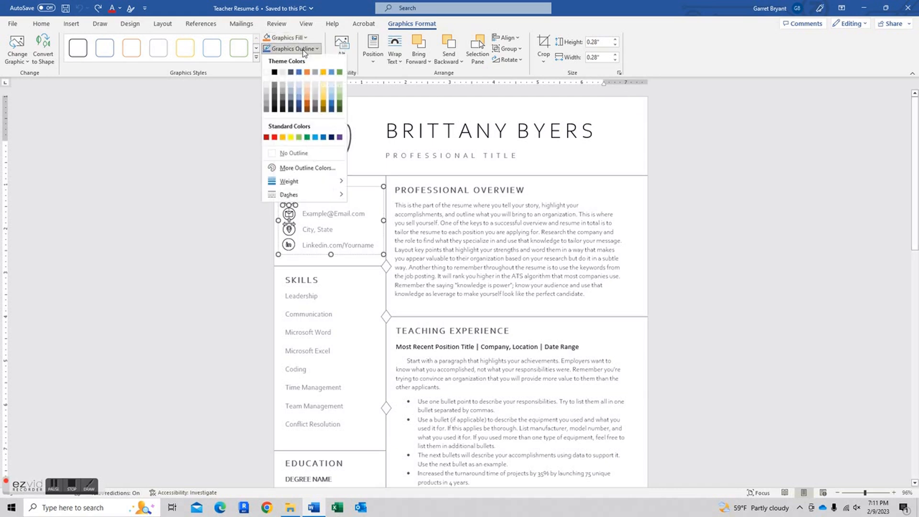
click(193, 181)
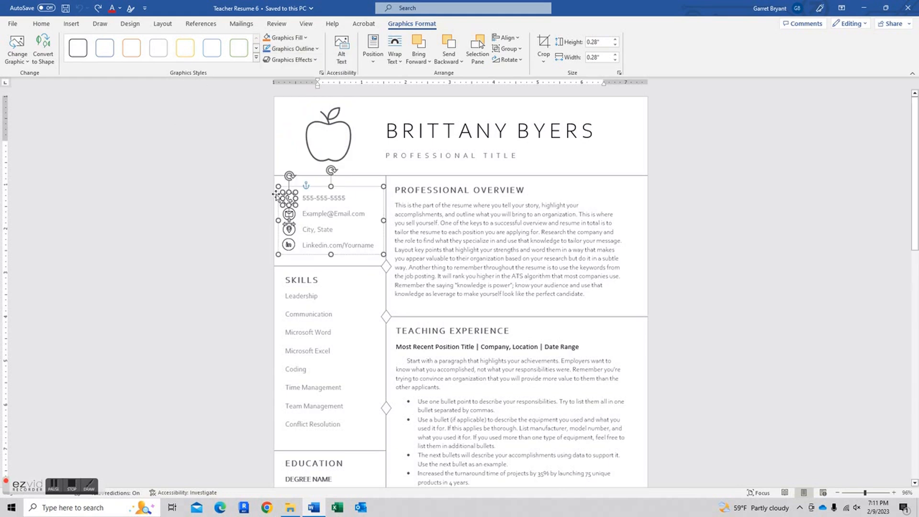
click(297, 49)
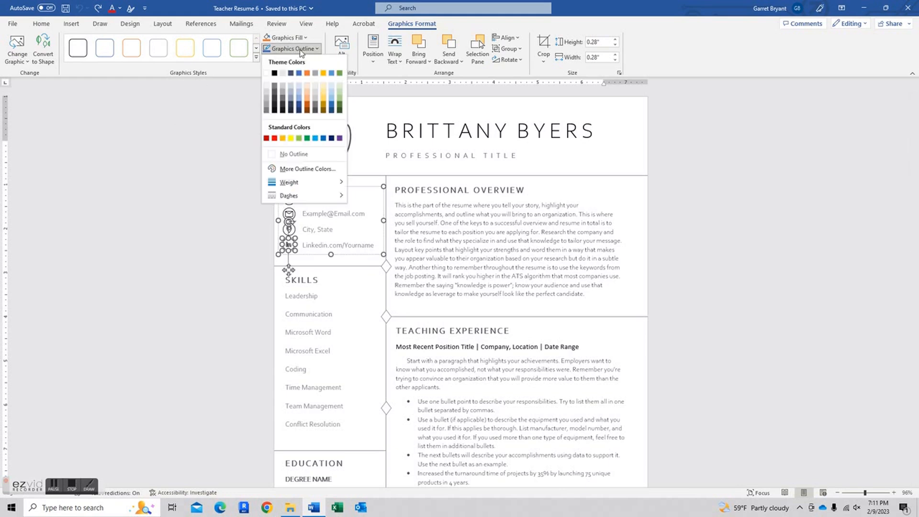
click(300, 102)
click(664, 218)
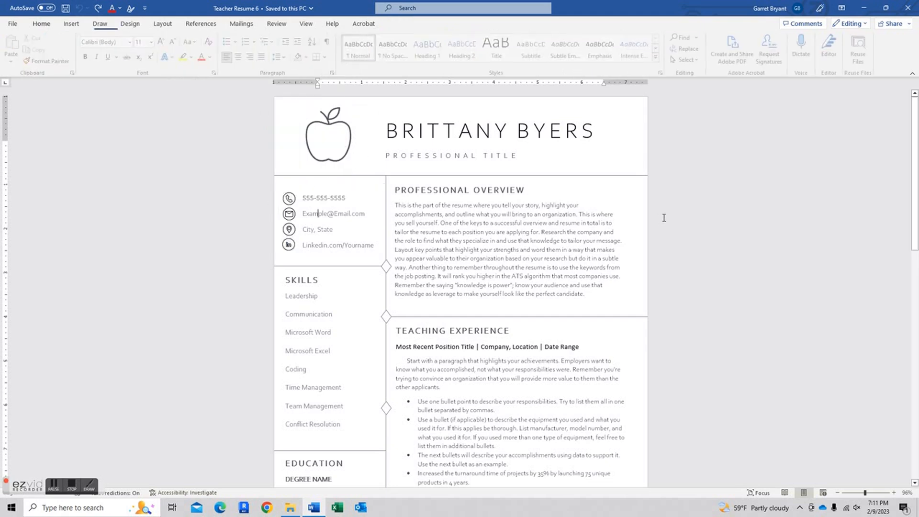
- Try a white outline on the apple graphic beside the name heading
click(321, 141)
click(321, 141)
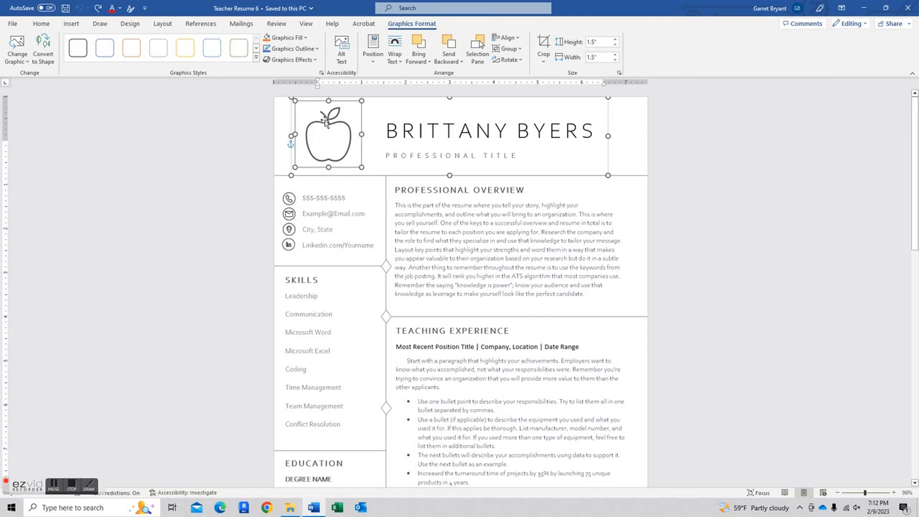
click(310, 51)
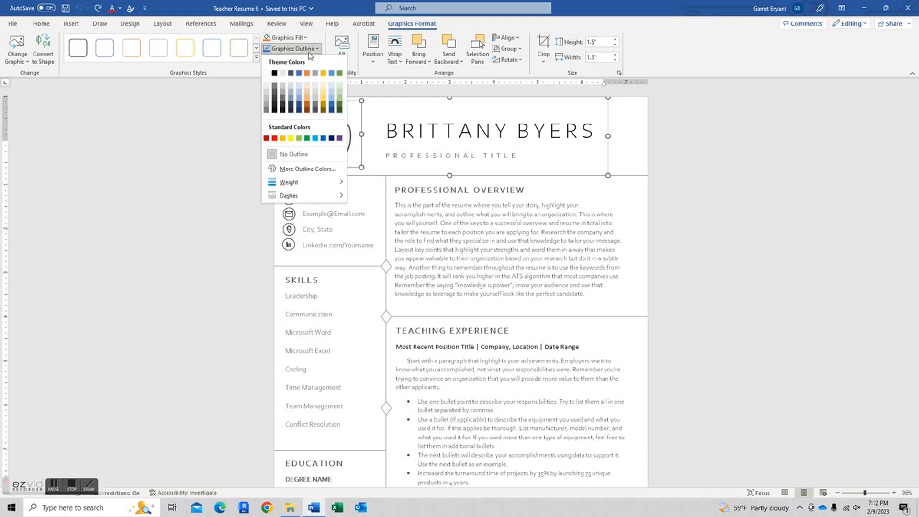
click(269, 74)
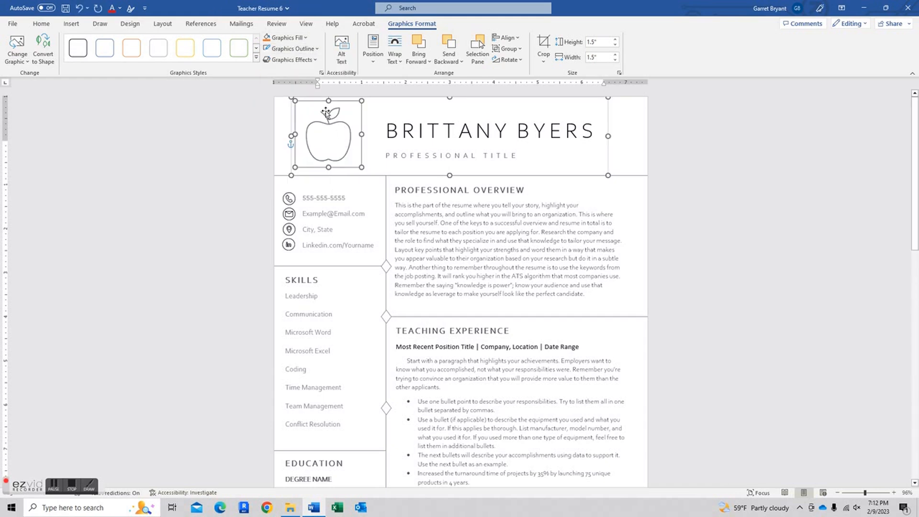
- Try a black outline and black fill on the apple graphic, and undo its color changes
click(293, 48)
click(269, 154)
click(311, 139)
click(267, 49)
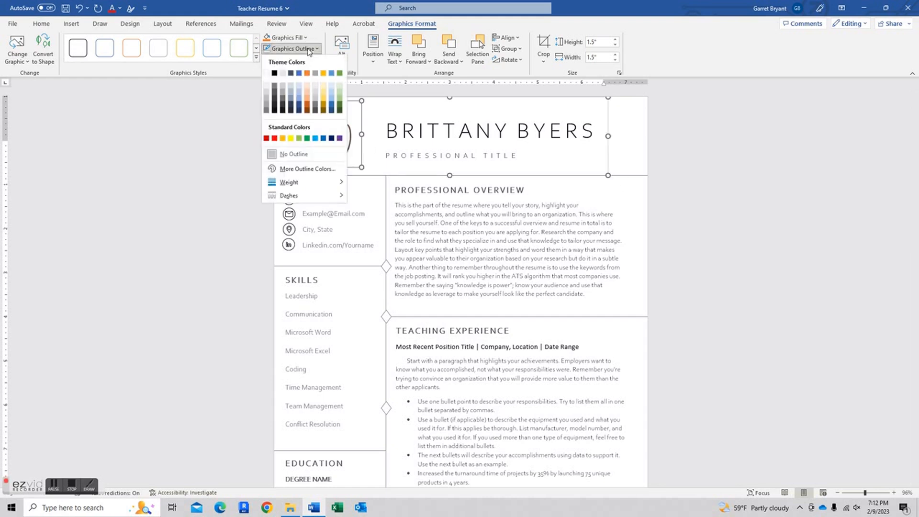
click(274, 73)
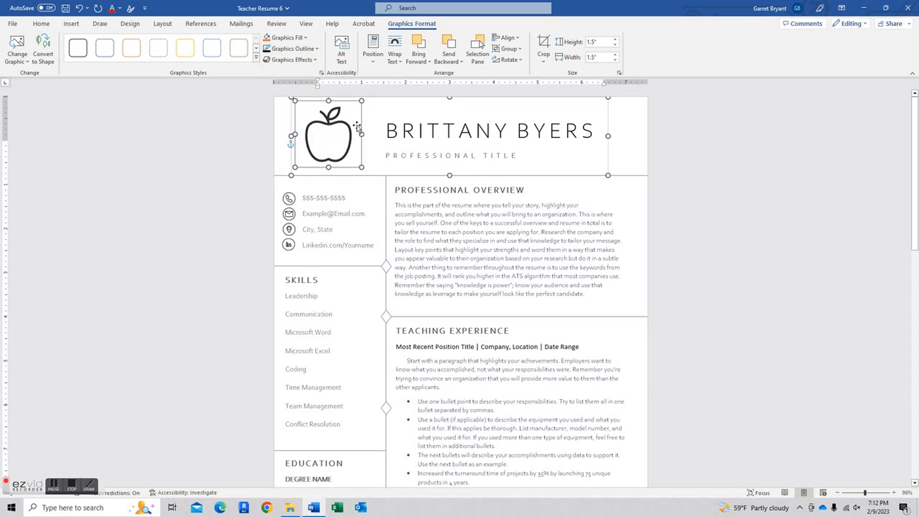
click(286, 37)
click(273, 62)
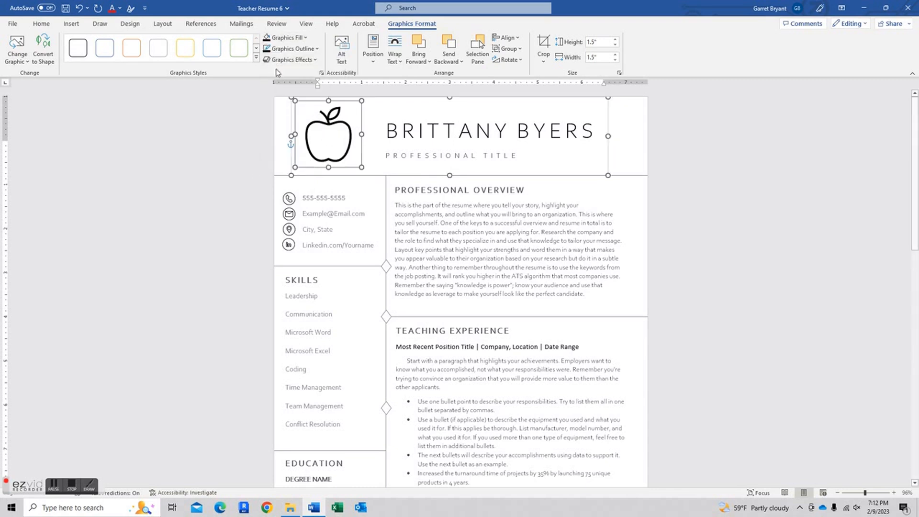
click(79, 8)
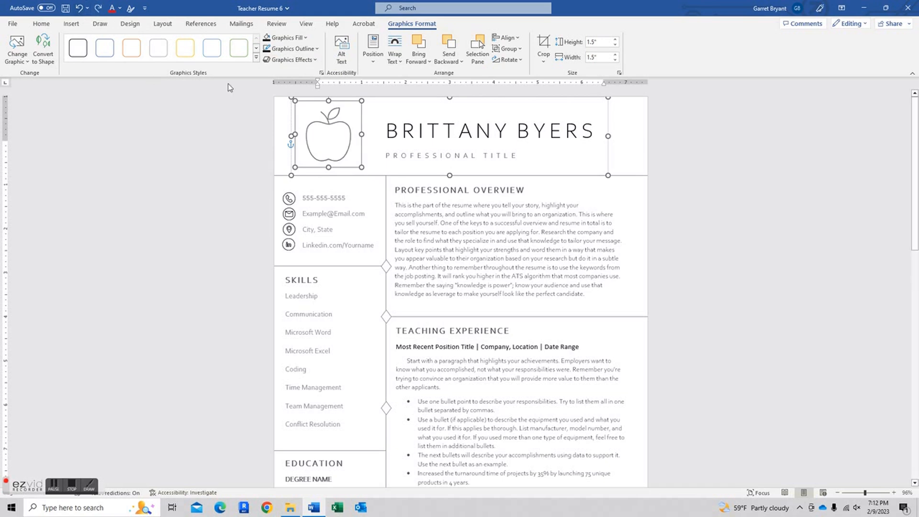
click(79, 8)
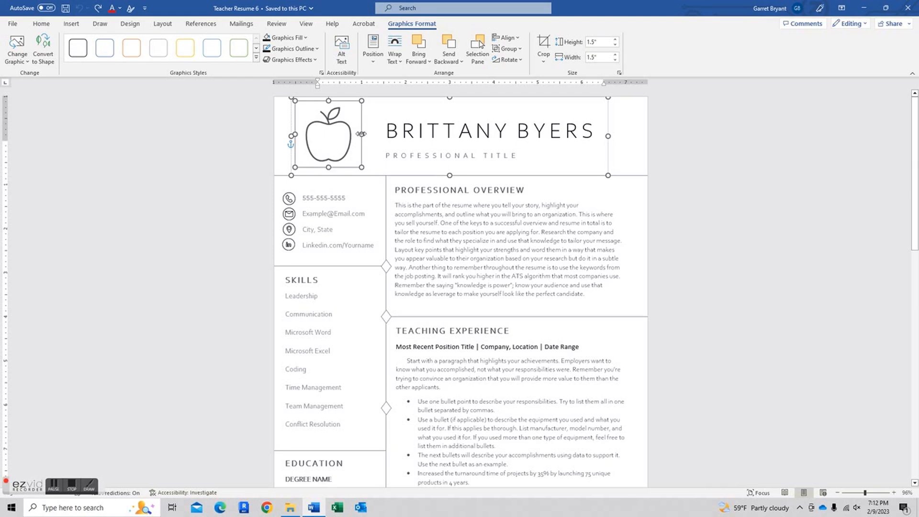
- Try resizing the apple graphic from its corner, and extend the Professional Overview text box slightly downward
mouse_move(362, 170)
mouse_down()
mouse_move(398, 199)
mouse_move(378, 175)
mouse_up()
click(505, 304)
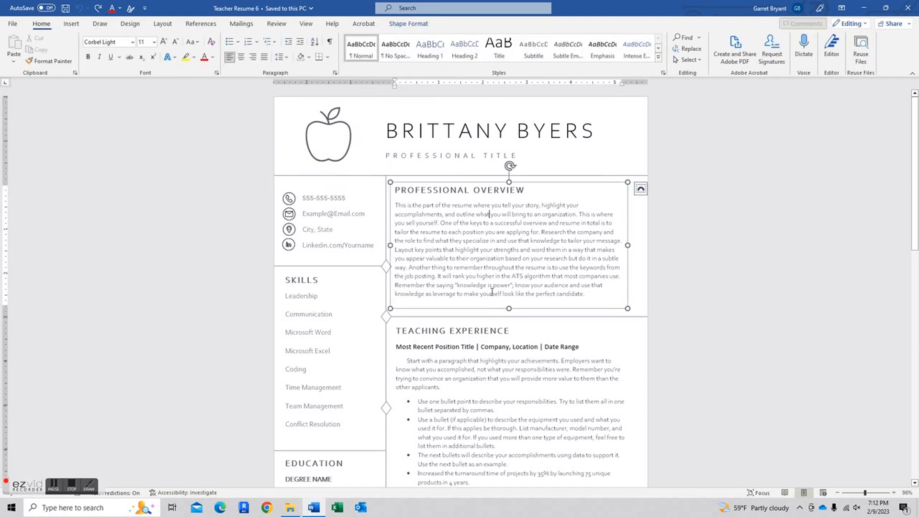
mouse_move(509, 308)
mouse_down()
mouse_move(509, 378)
mouse_move(511, 265)
mouse_move(514, 310)
mouse_up()
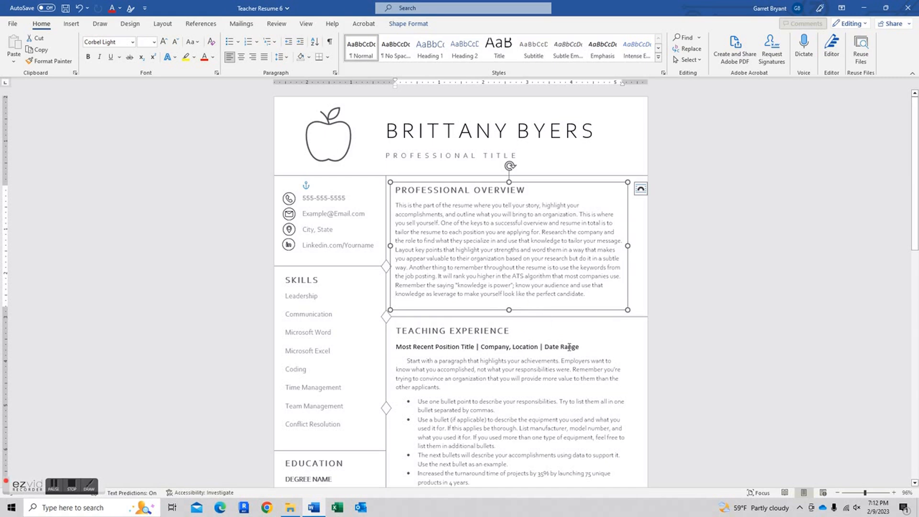
click(318, 311)
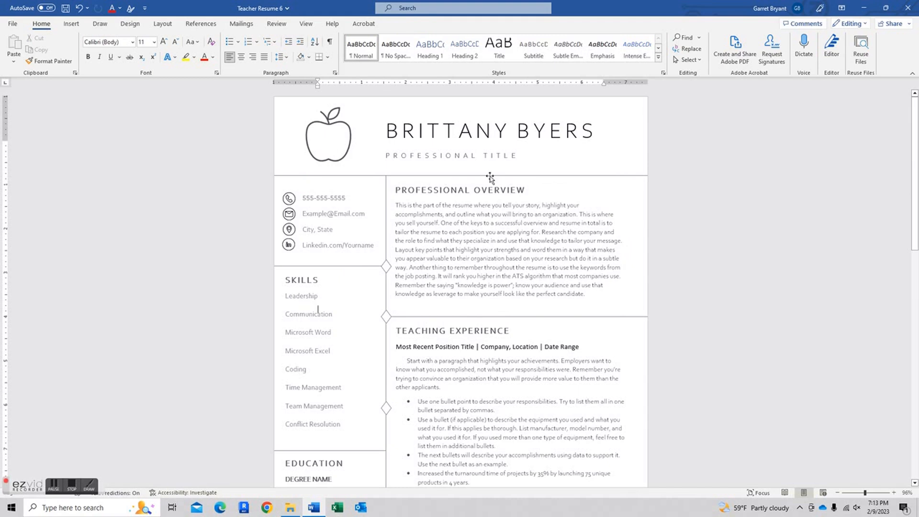
- Examine the border boxes around the contact, left column, Education and Professional Overview sections, the Teaching Experience text box, and the second page
click(490, 176)
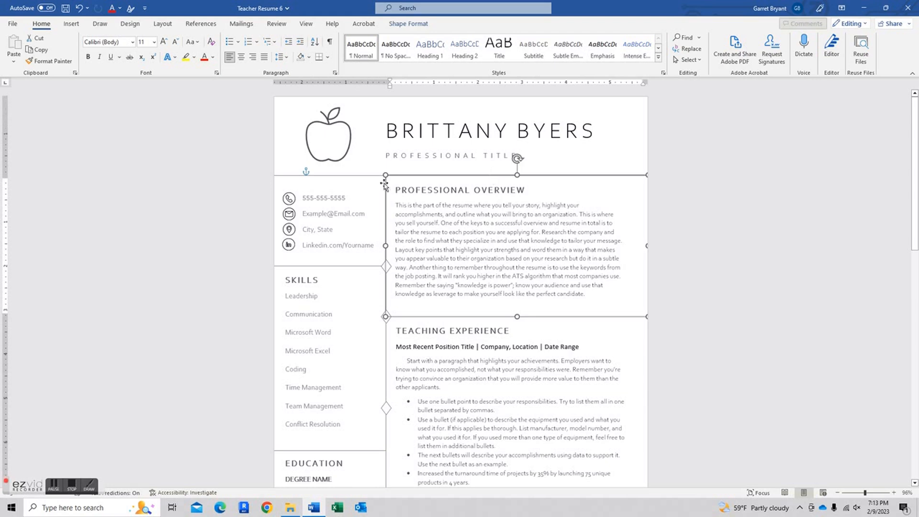
click(274, 213)
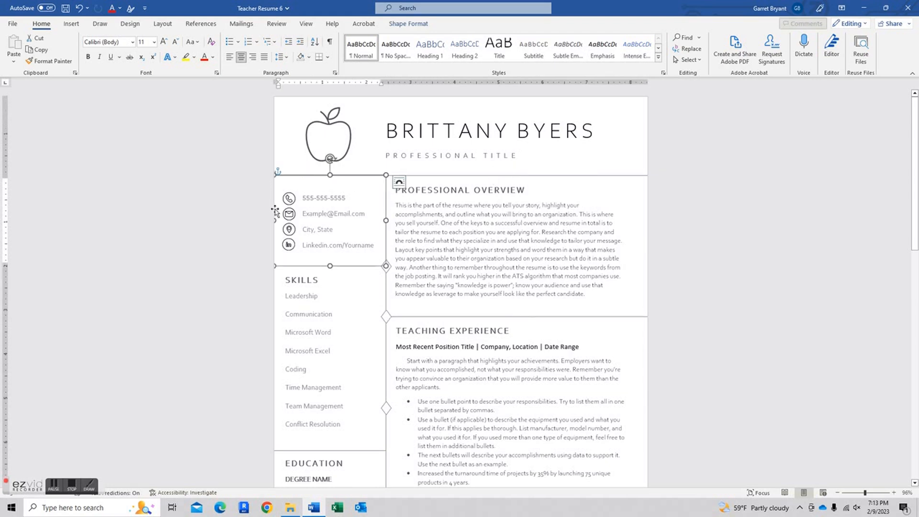
scroll(280, 244, down, 2)
click(277, 243)
scroll(274, 247, down, 2)
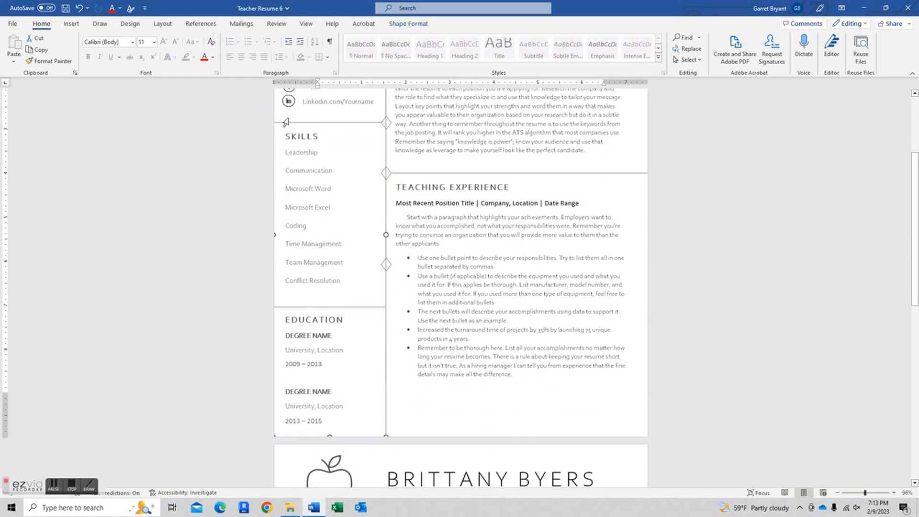
click(277, 365)
scroll(297, 197, up, 2)
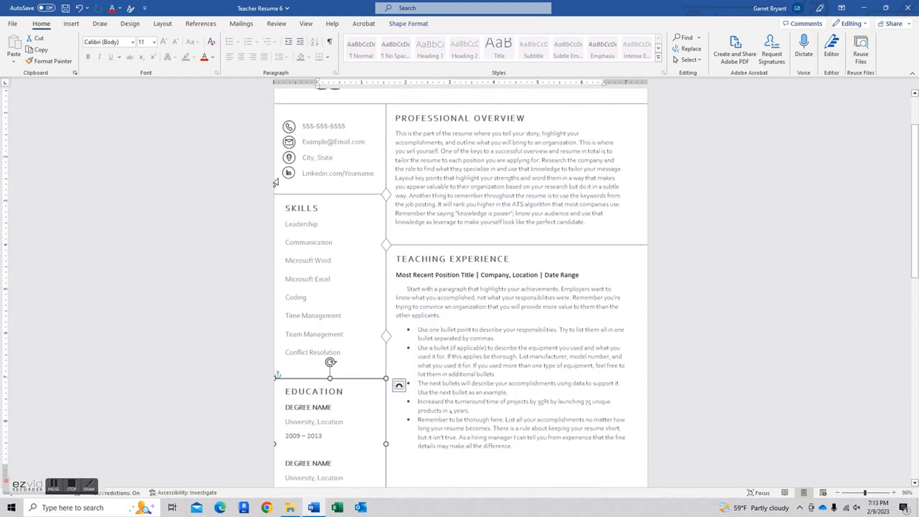
click(297, 196)
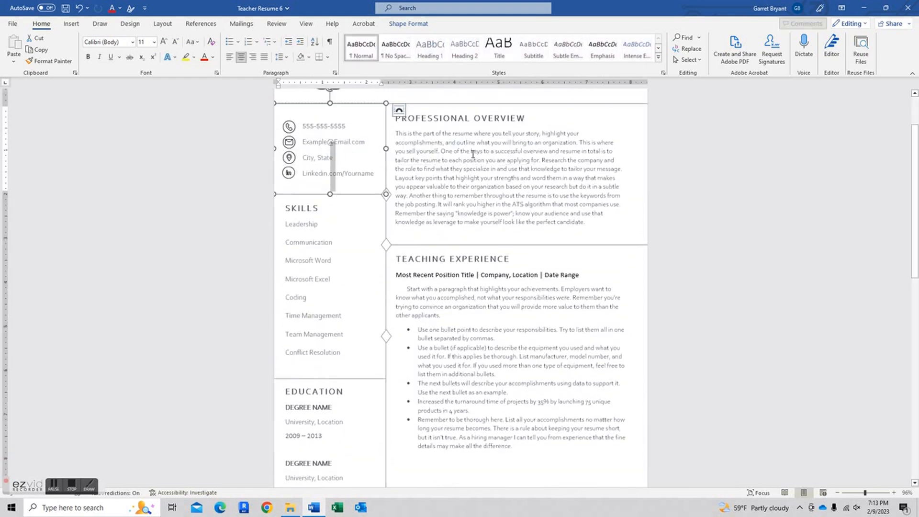
click(468, 103)
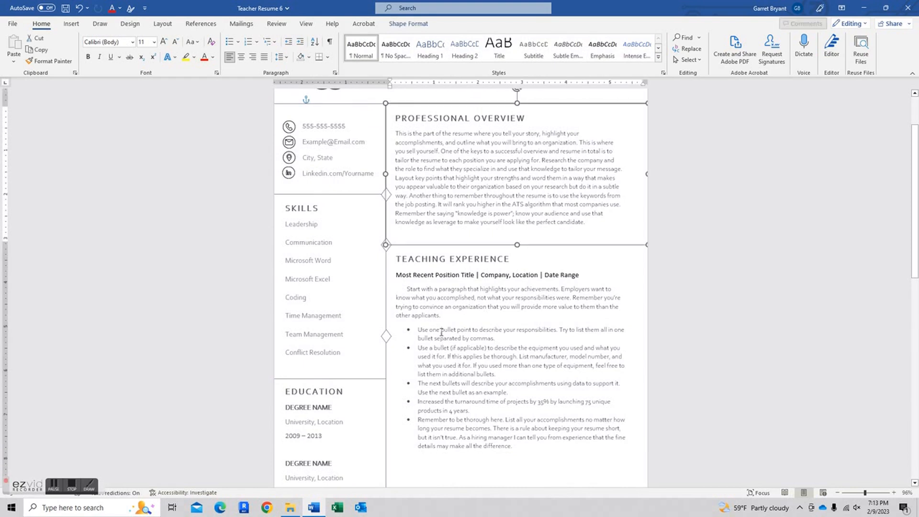
click(604, 259)
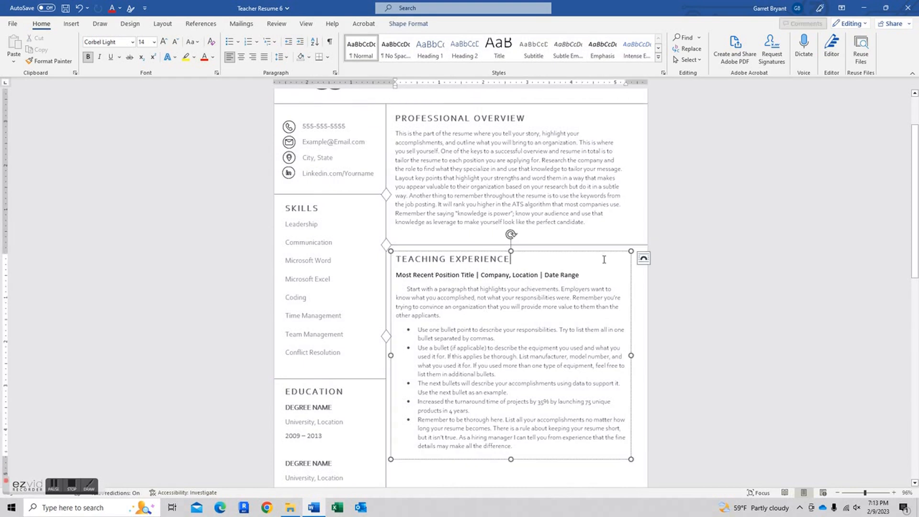
click(638, 314)
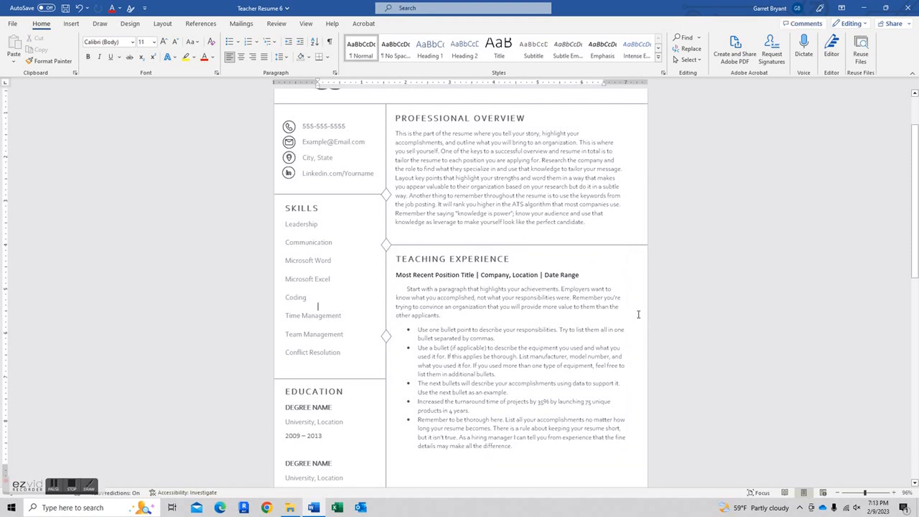
scroll(638, 315, down, 8)
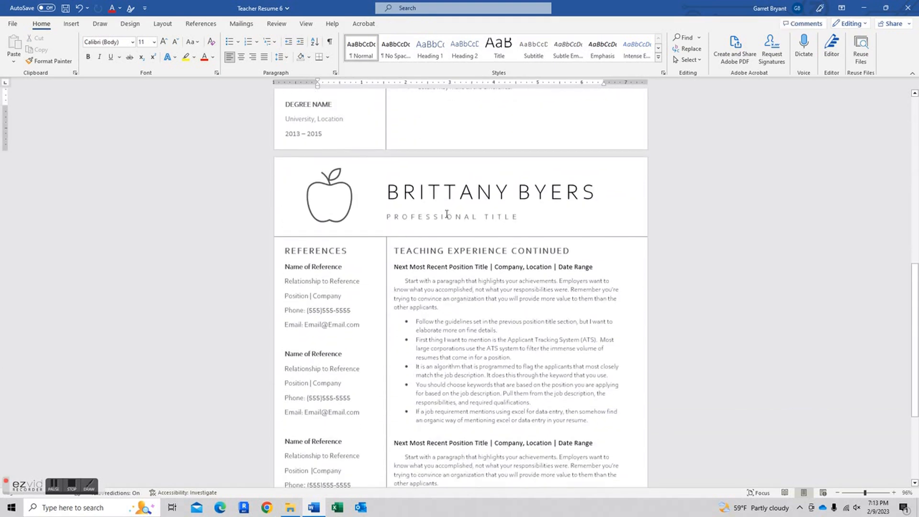
- Examine the Teaching Experience Continued, References and Extras sections on the second page
scroll(446, 214, down, 2)
click(416, 207)
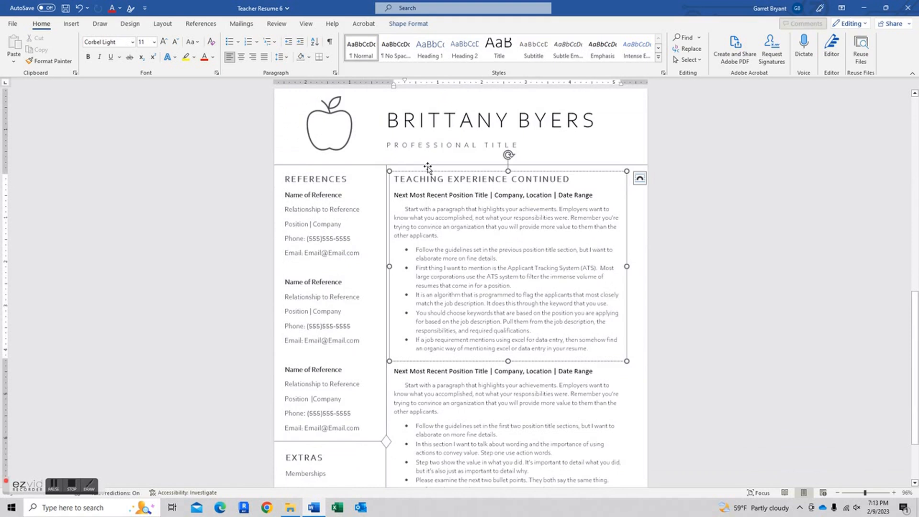
scroll(450, 445, down, 2)
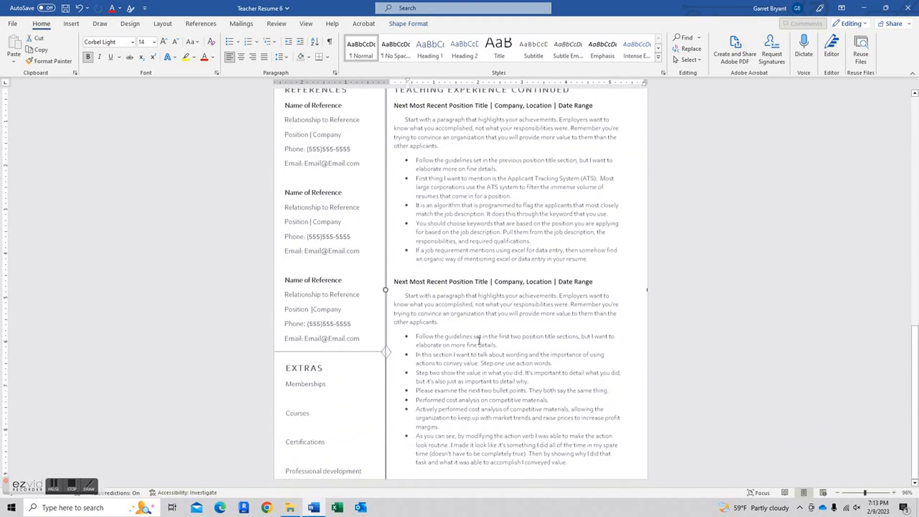
click(315, 355)
scroll(309, 353, up, 2)
scroll(290, 305, up, 2)
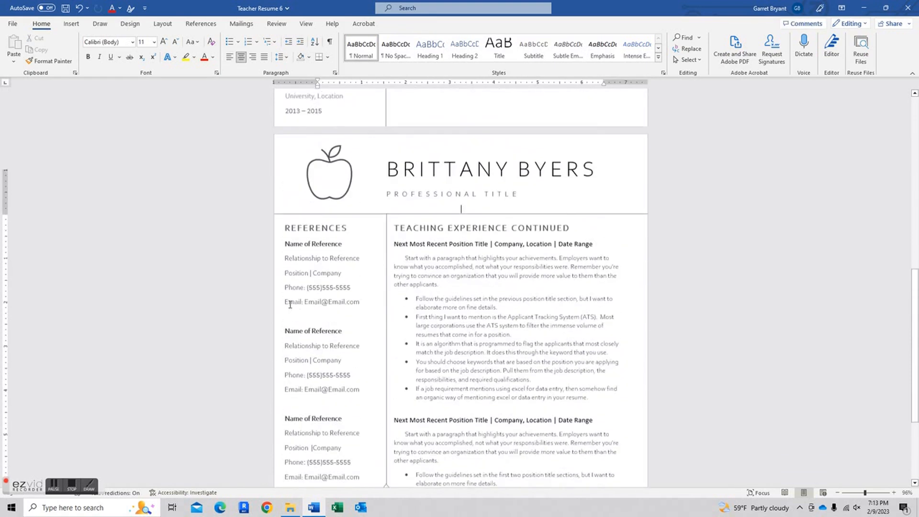
scroll(290, 305, up, 1)
- Delete the third reference and shorten the References text box to end just below the second reference
click(365, 256)
scroll(366, 264, down, 4)
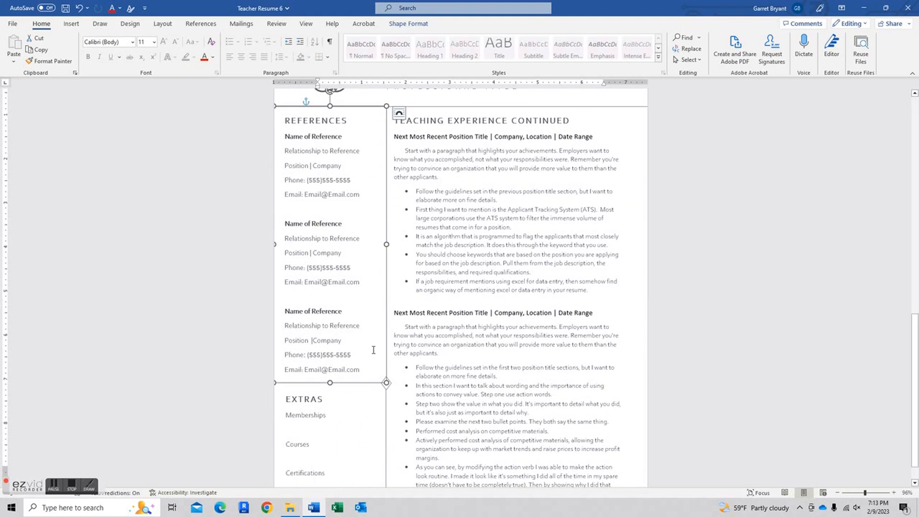
drag(367, 370, 297, 307)
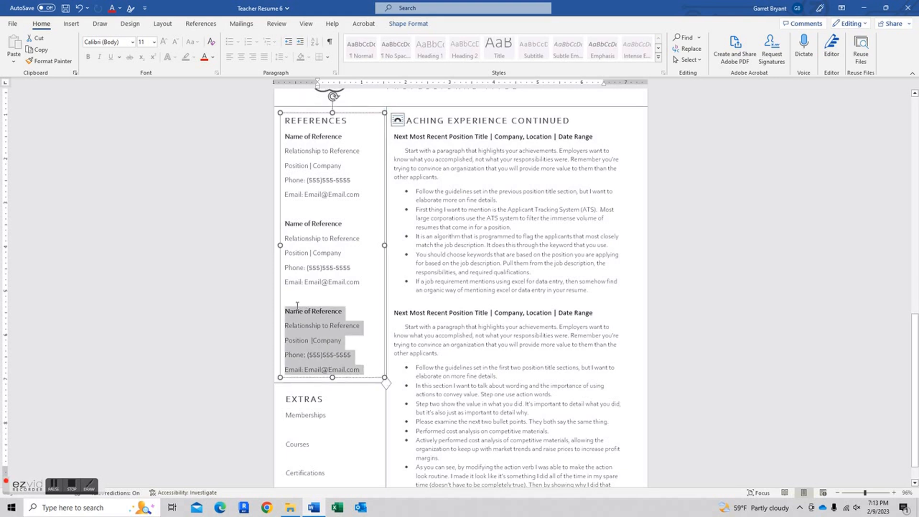
key(BackSpace)
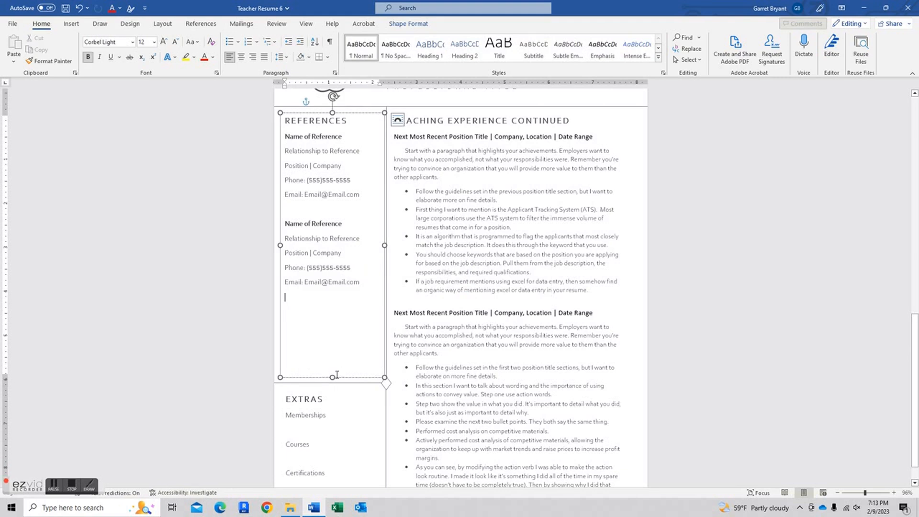
drag(330, 378, 324, 294)
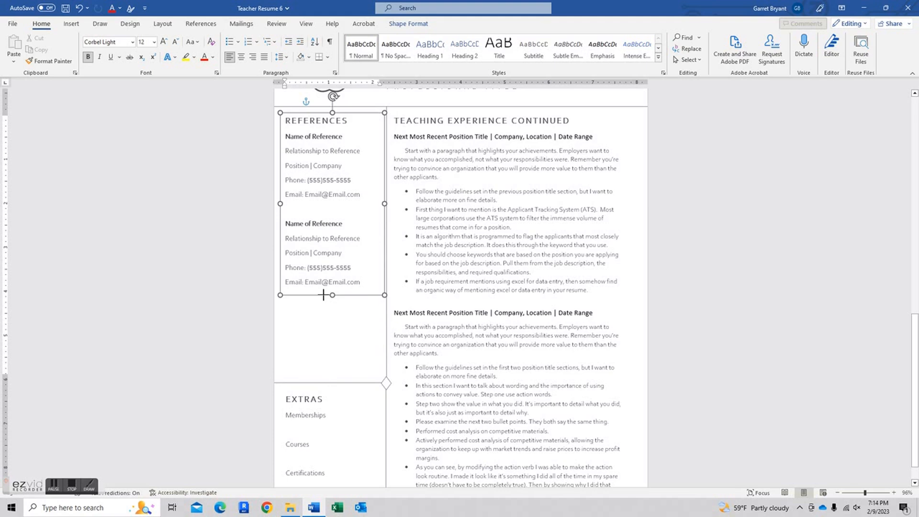
- Raise the lower edge of the References border box to just below the second reference, and extend the Extras text box up to it
click(348, 384)
drag(330, 383, 329, 294)
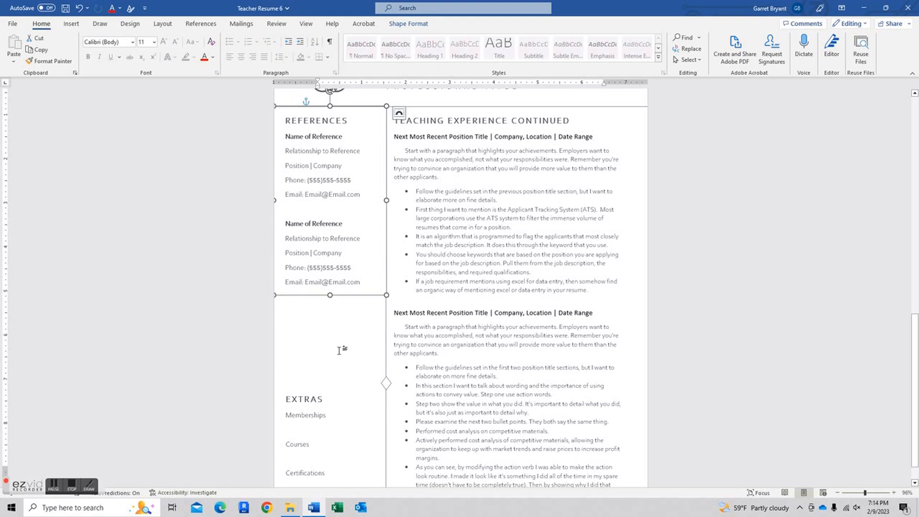
scroll(330, 364, down, 1)
click(320, 373)
drag(332, 355, 332, 264)
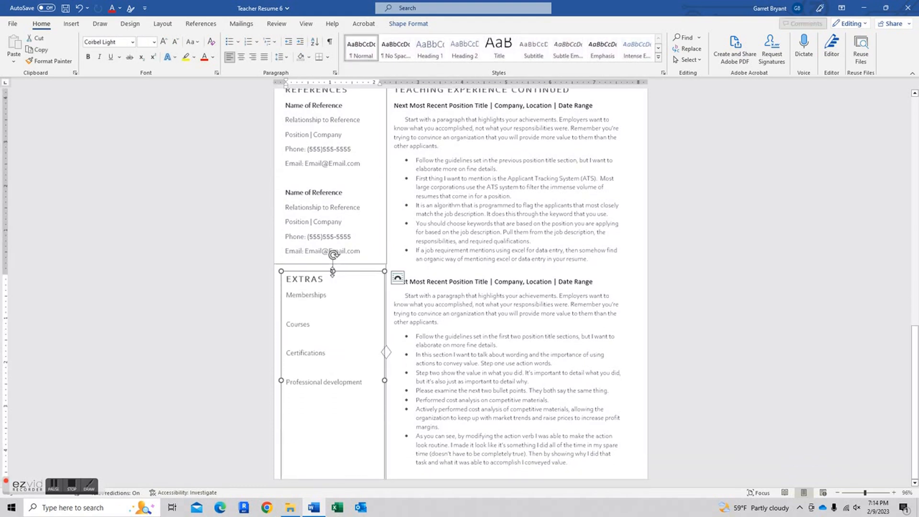
- Add two "Extra" entries below Professional development in the Extras text box, spaced like the entries above
click(369, 376)
key(Return)
text(ex)
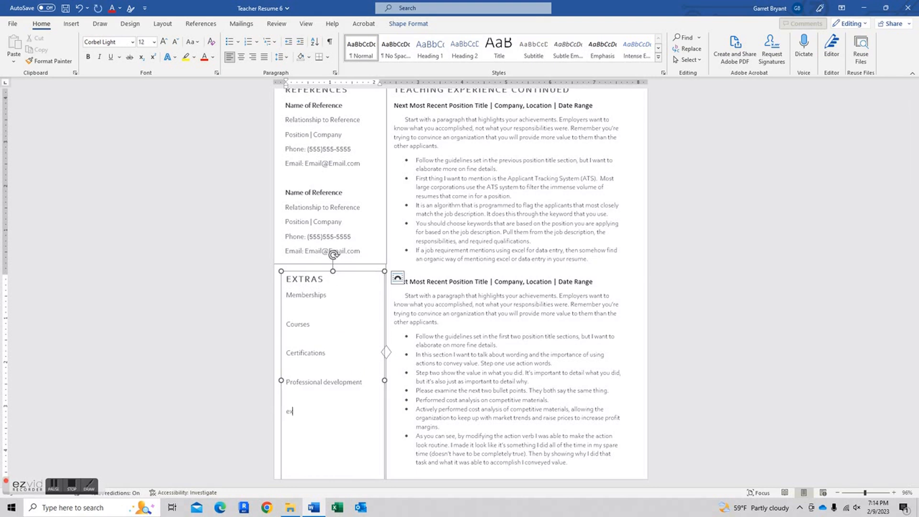
text(a)
key(Return)
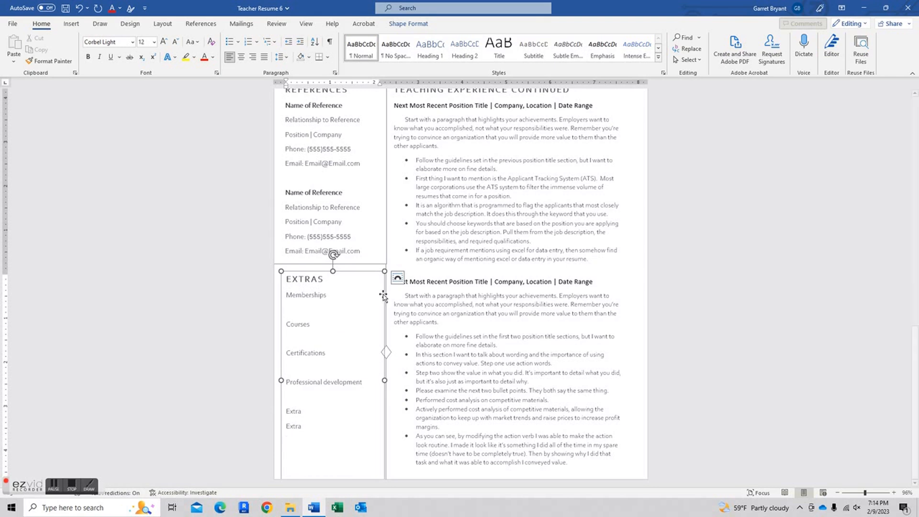
key(Return)
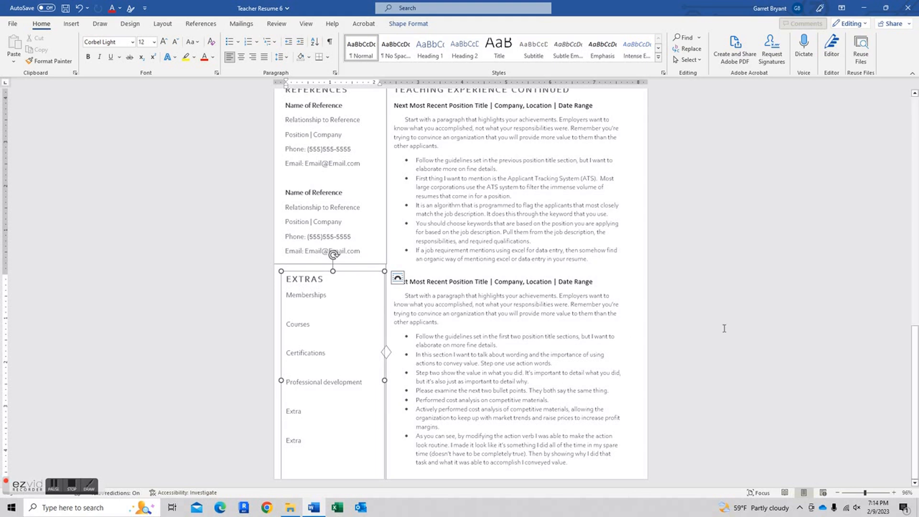
key(Escape)
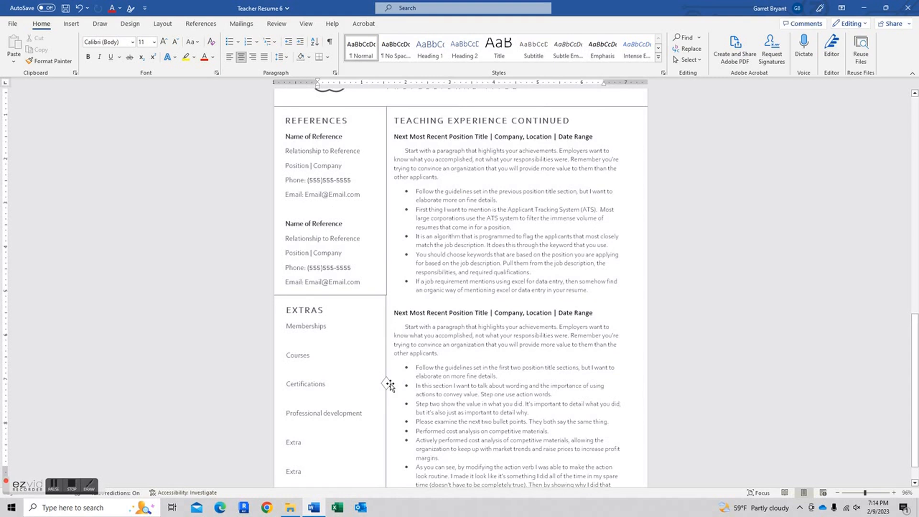
- Move the diamond shape up the vertical divider and center it where the References section's lower border meets the divider
drag(386, 384, 386, 294)
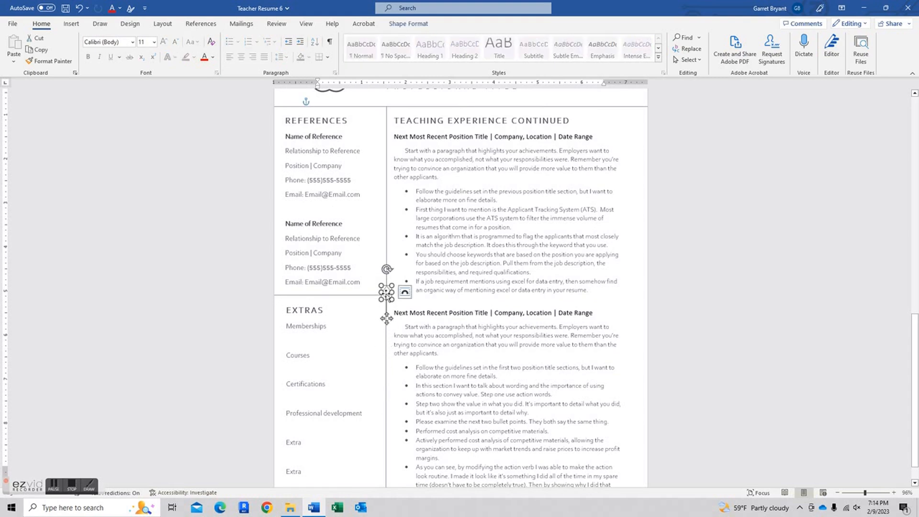
click(888, 493)
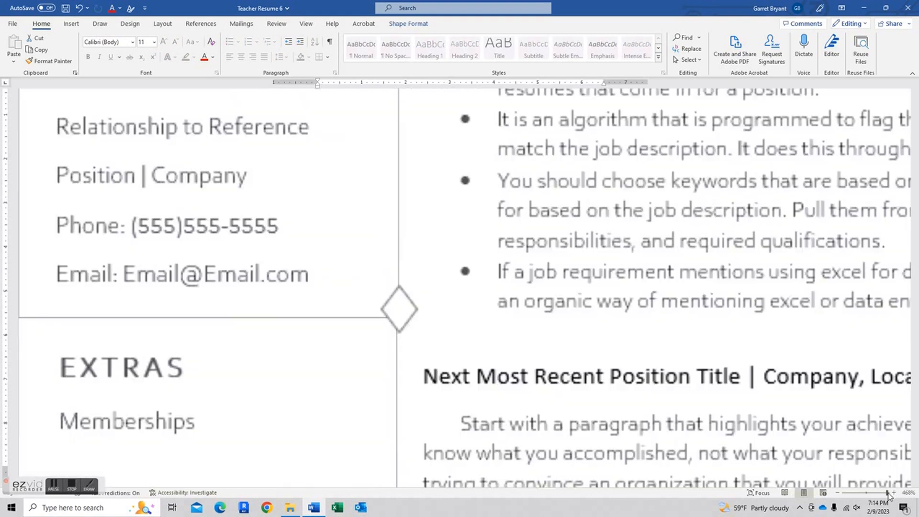
mouse_move(400, 342)
mouse_down()
mouse_move(390, 343)
mouse_move(410, 341)
mouse_up()
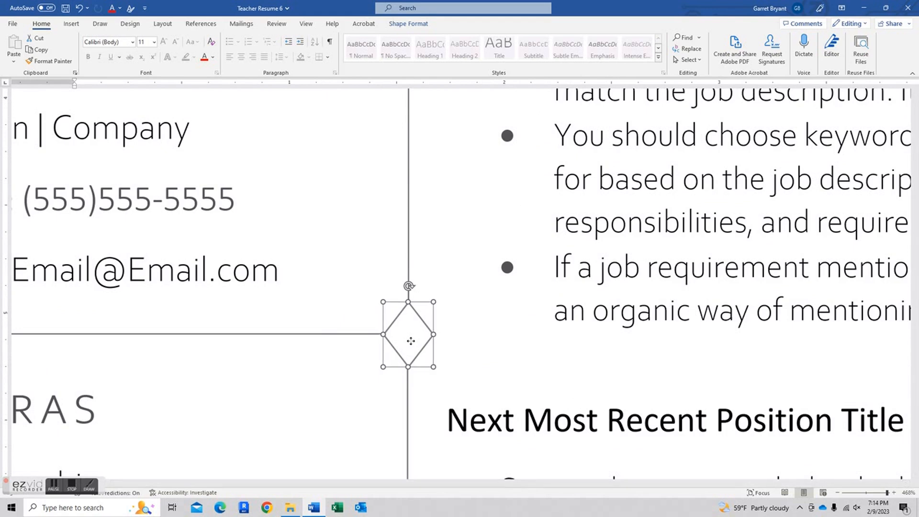
click(390, 405)
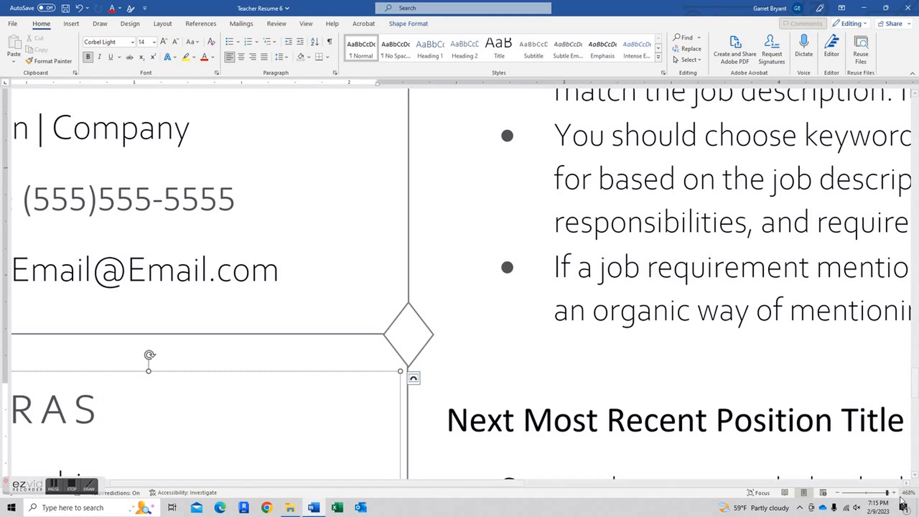
- Set the document zoom to 100% and review the rearranged References and Extras sections down to the end of the page
click(864, 492)
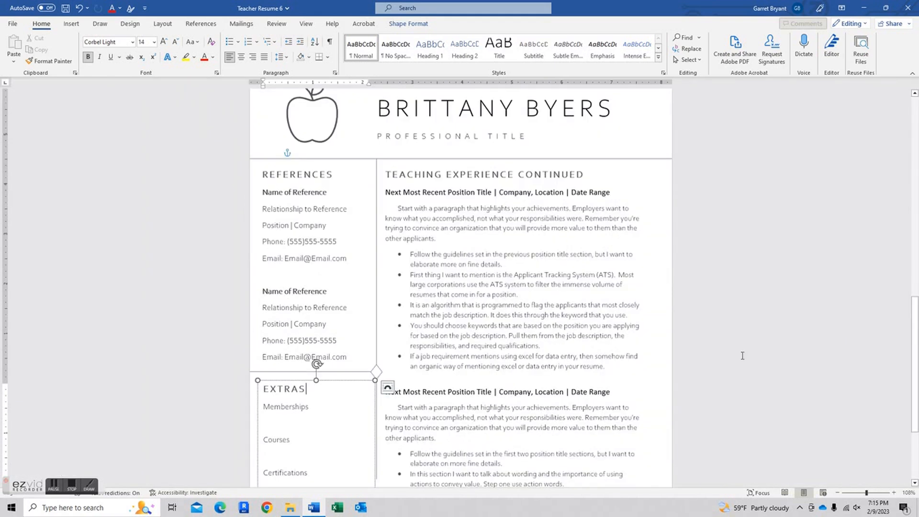
click(902, 494)
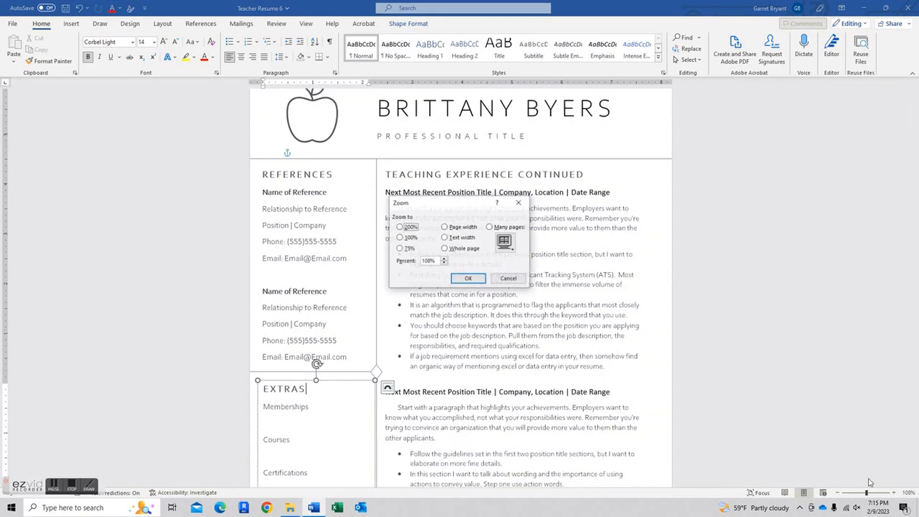
click(400, 237)
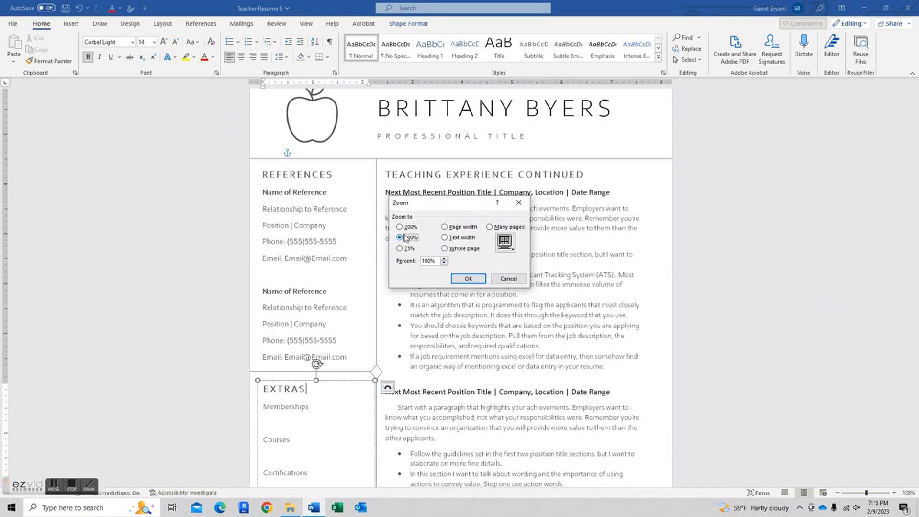
click(468, 279)
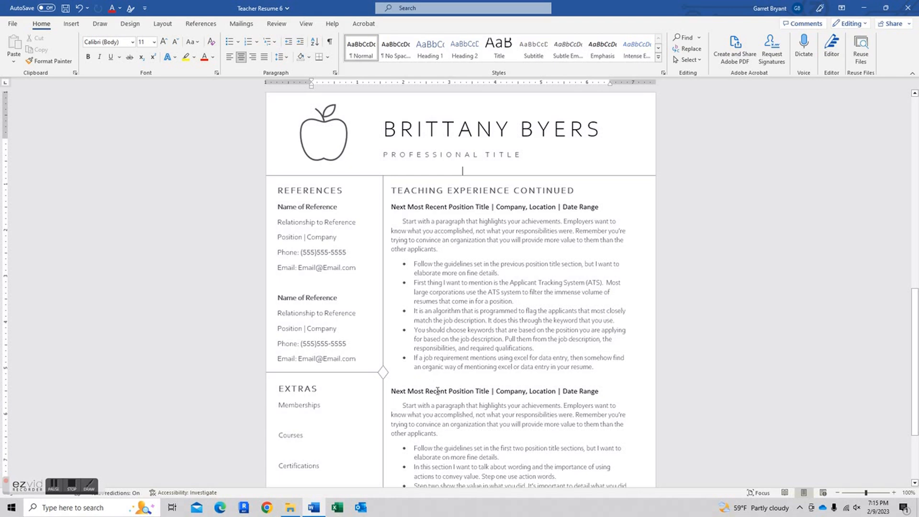
scroll(437, 390, down, 3)
scroll(424, 374, down, 2)
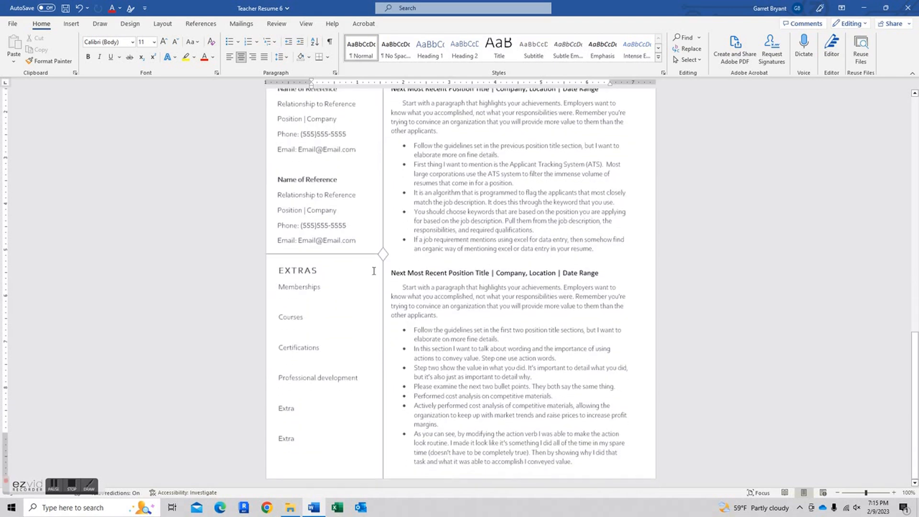